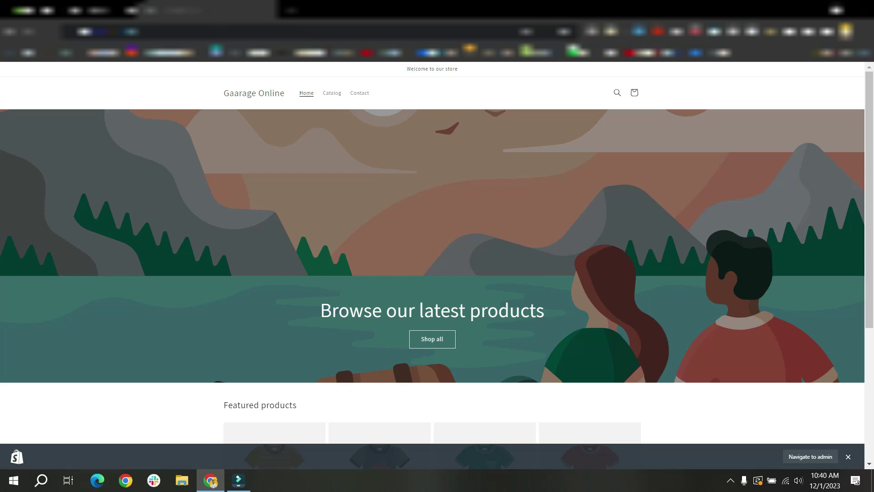
Look over the store's current home page and examine the layout of the Dawn theme demo page for reference.
scroll(433, 264, "up", 5)
scroll(433, 264, "down", 2)
scroll(433, 264, "up", 2)
scroll(432, 264, "down", 5)
scroll(432, 264, "up", 5)
left_click(73, 10)
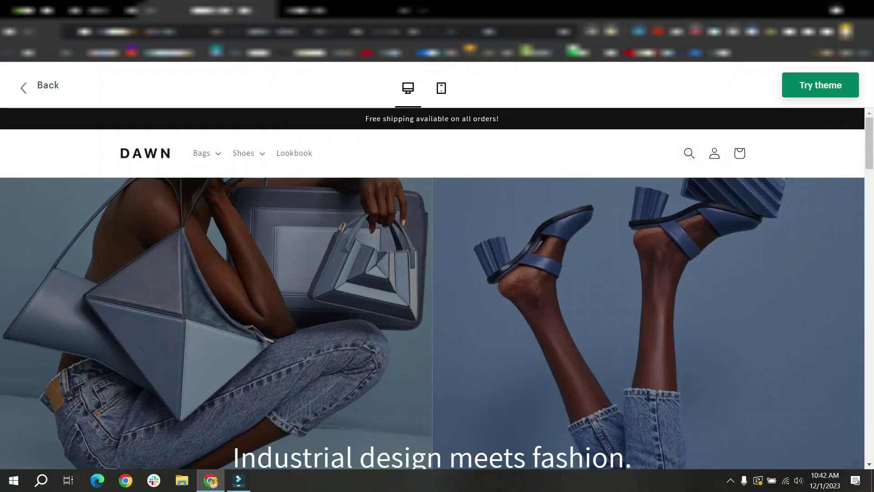
scroll(352, 182, "down", 15)
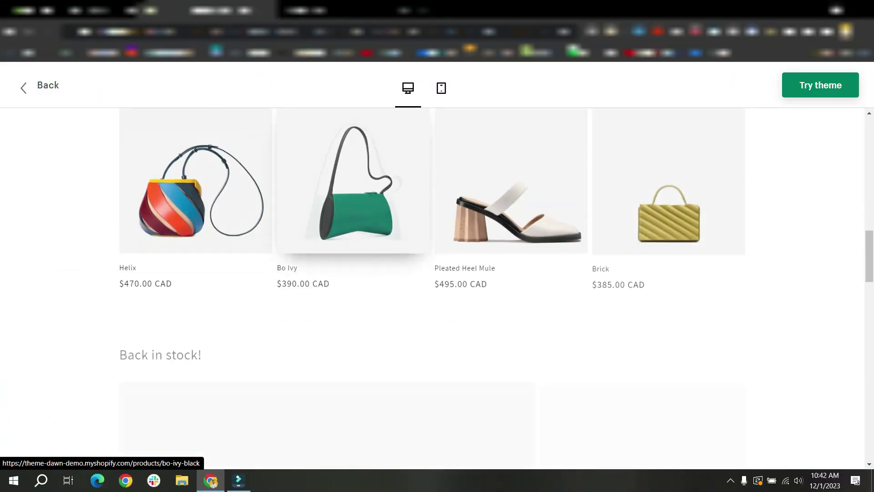
scroll(352, 182, "down", 15)
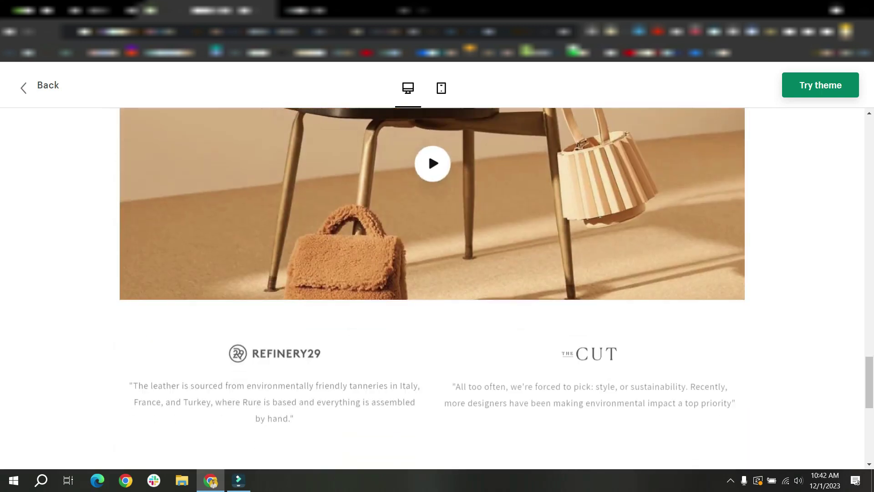
scroll(432, 273, "down", 10)
scroll(433, 274, "up", 10)
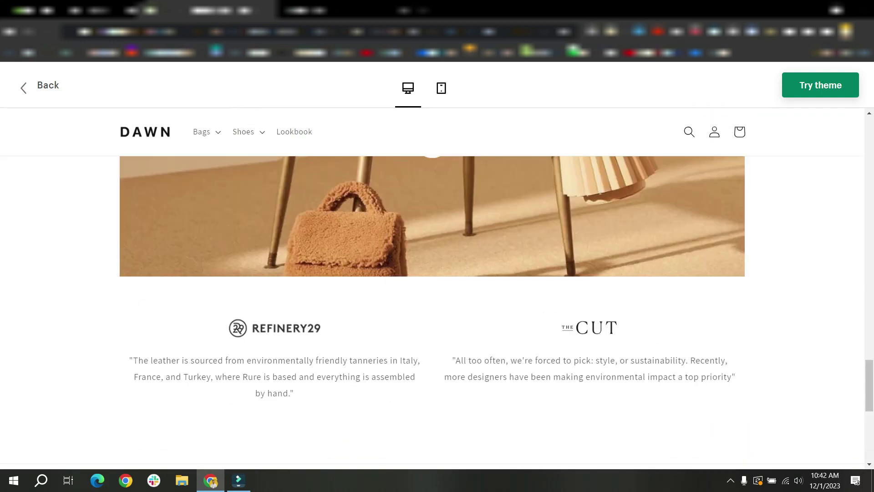
scroll(432, 273, "up", 20)
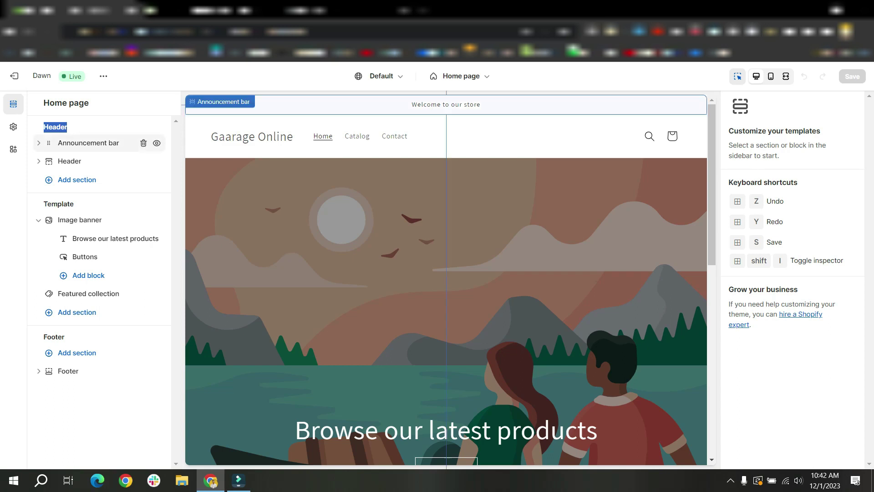
Replace the announcement bar's text with the demo's wording, "Free shipping available on all orders!".
left_click(88, 143)
left_click(100, 161)
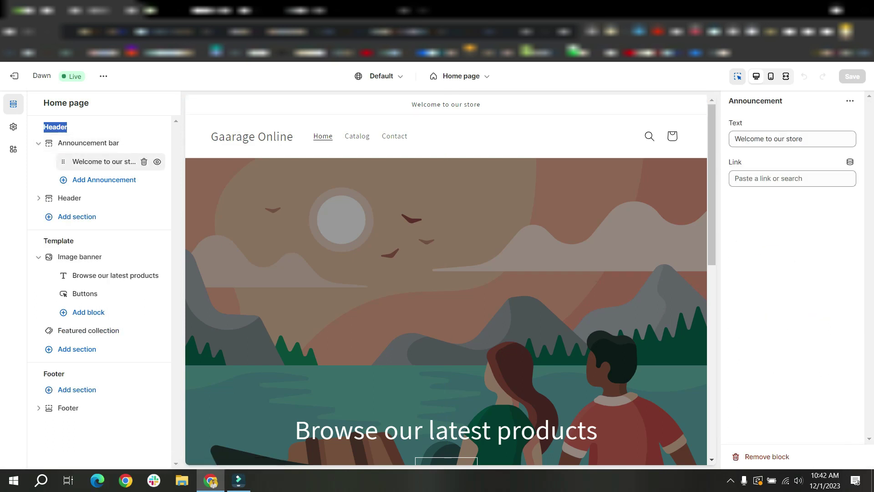
left_click(803, 138)
left_click_drag(803, 138, 740, 138)
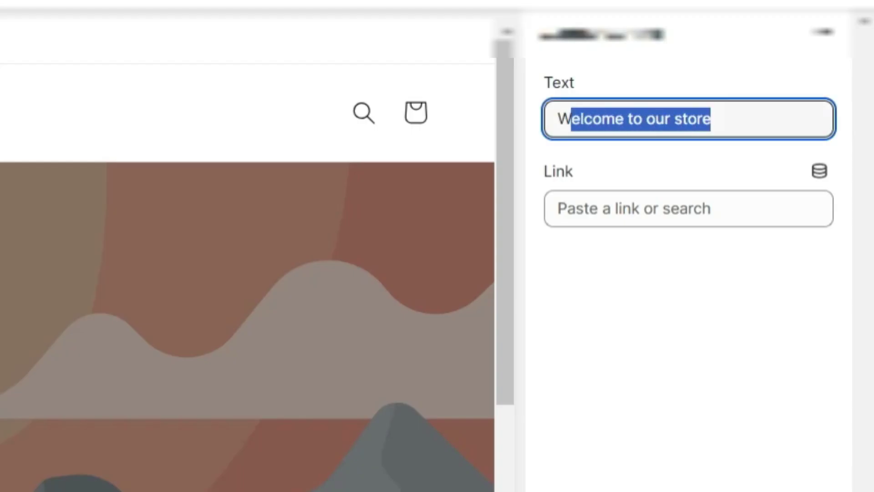
left_click_drag(572, 119, 557, 119)
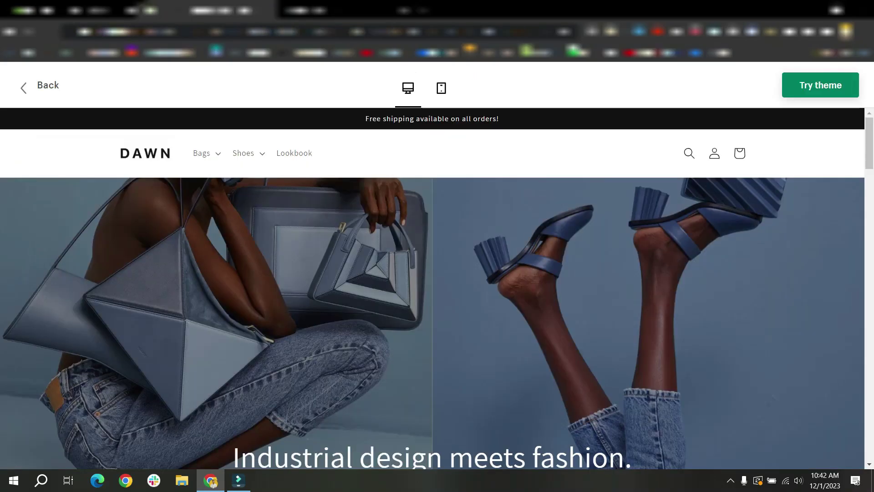
left_click_drag(500, 118, 365, 119)
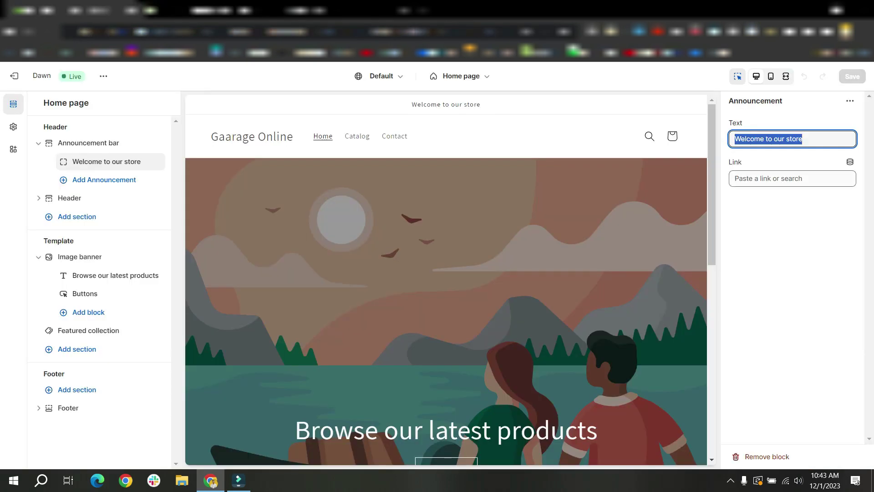
type("Free shipping available on all orders!")
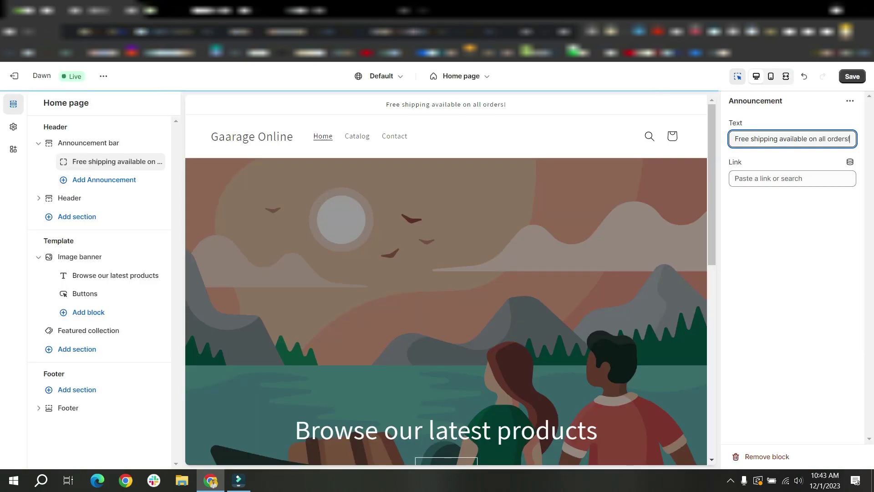
Reword the announcement to "Free Shipping Available on All Over Pakistan", capitalizing the main words.
left_click_drag(828, 138, 850, 139)
type("Over Pakistan")
left_click(798, 139)
key("BackSpace")
type("A")
left_click(789, 139)
key("BackSpace")
type("A")
left_click(737, 139)
key("BackSpace")
type("S")
key("End")
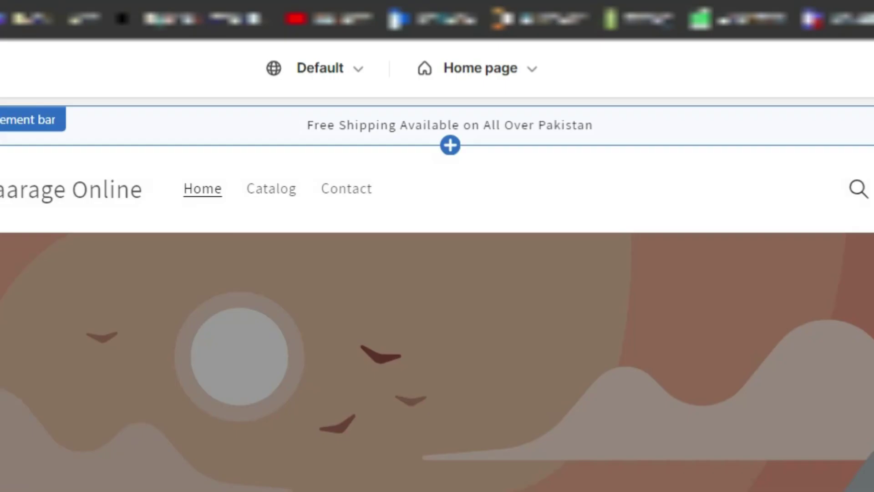
Review the color schemes available for the announcement bar and set it to Scheme 4.
left_click_drag(375, 104, 517, 104)
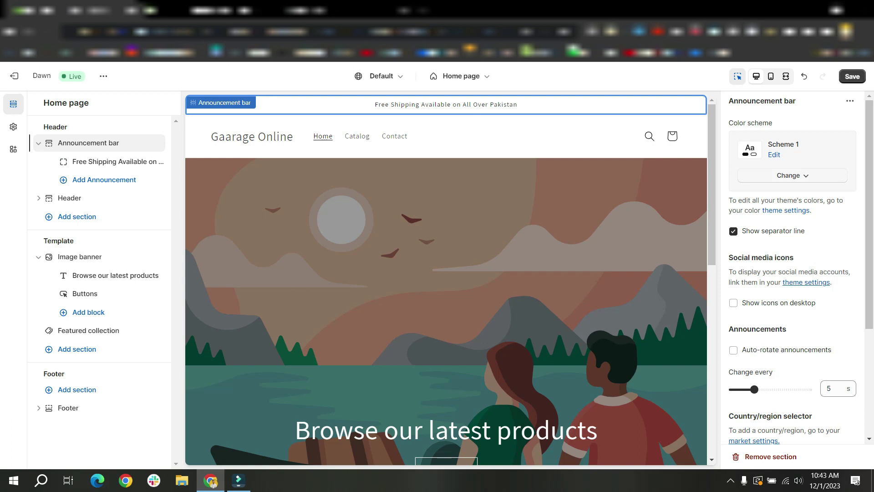
left_click(792, 175)
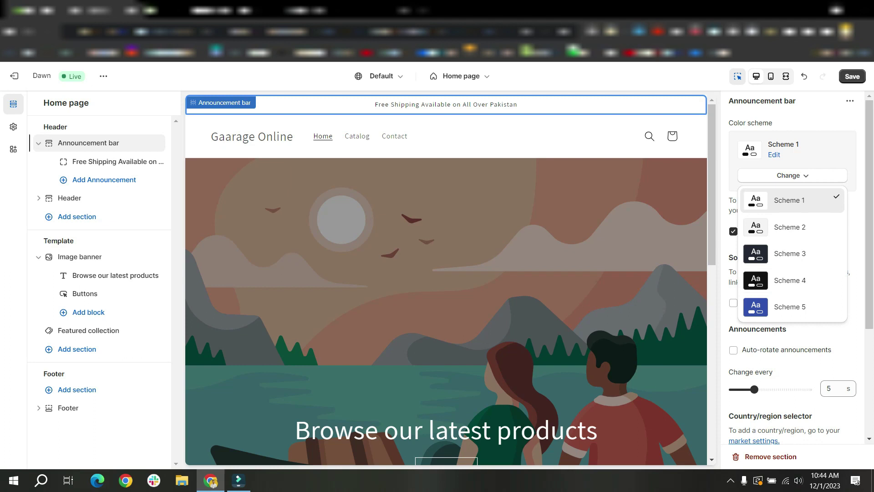
key("Escape")
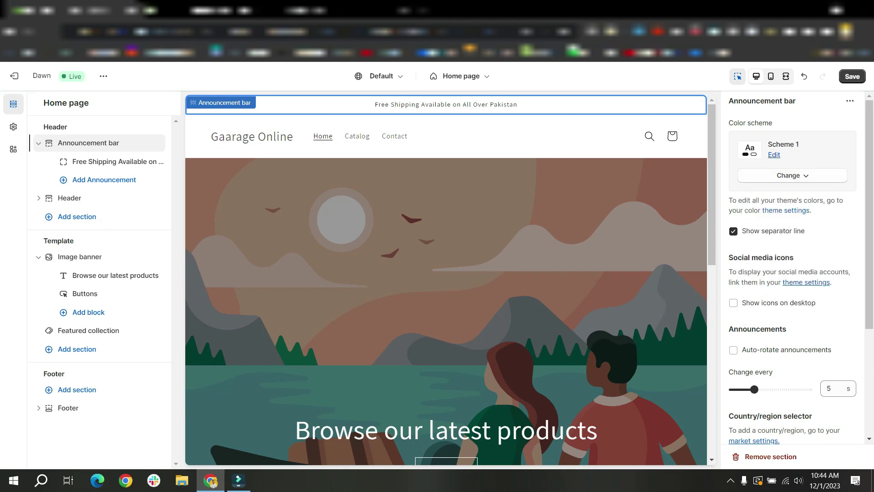
left_click(773, 154)
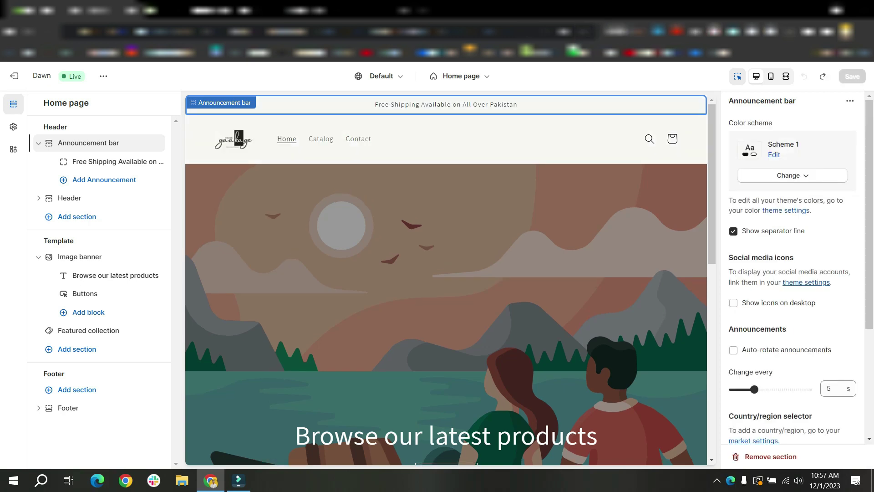
left_click(789, 175)
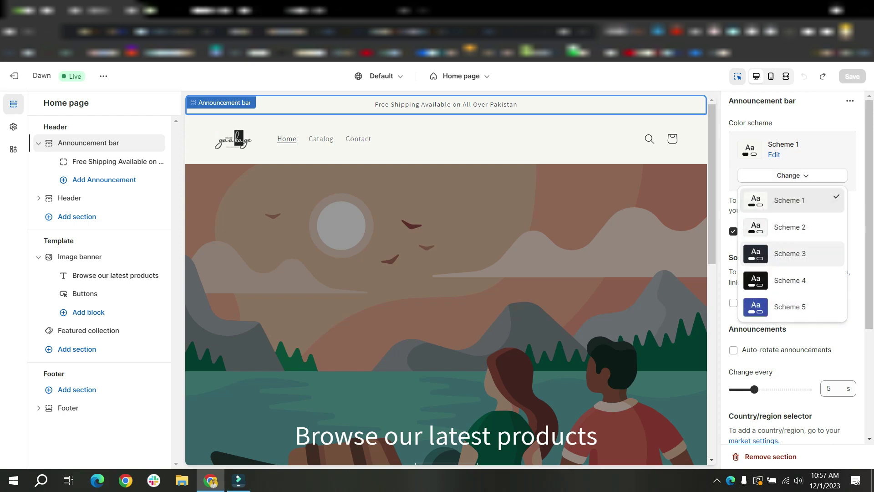
left_click(790, 280)
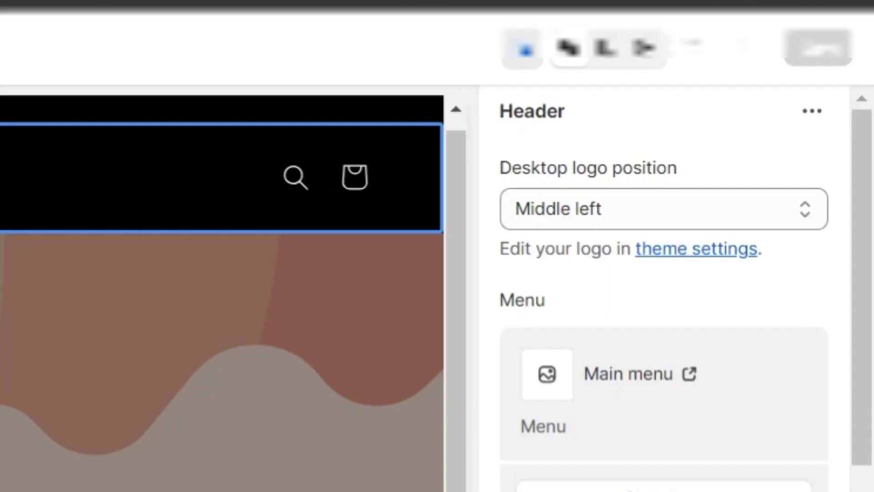
Open the theme settings for the logo from the Header section.
left_click_drag(499, 248, 763, 250)
left_click(762, 250)
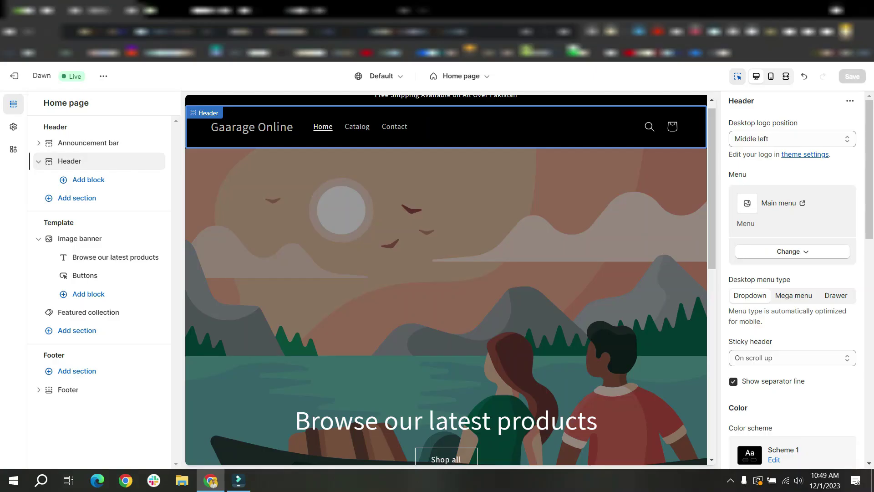
left_click(805, 155)
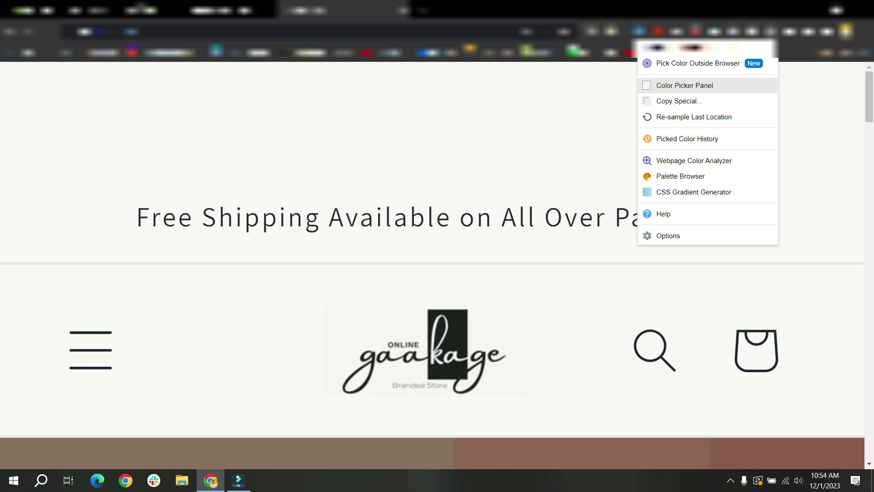
Copy the hex code f8f7f3 of the logo's background from the color picker and return to the theme editor.
left_click(685, 85)
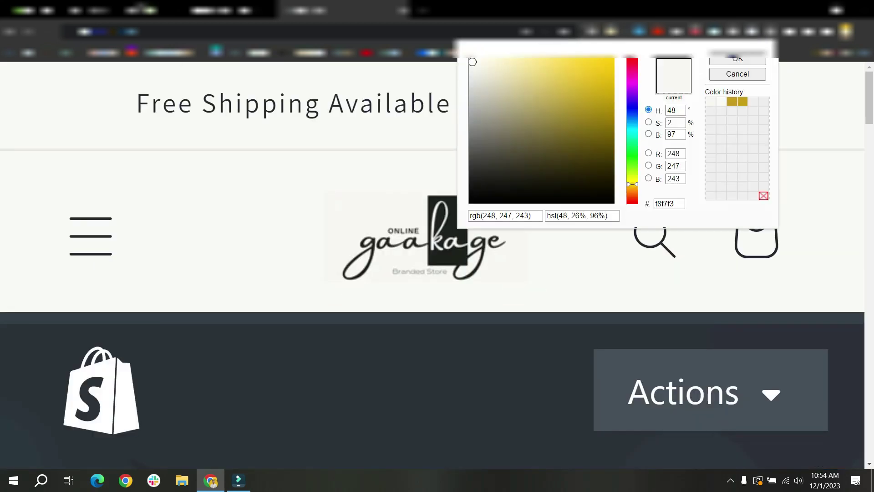
left_click_drag(675, 203, 654, 204)
key("ctrl+c")
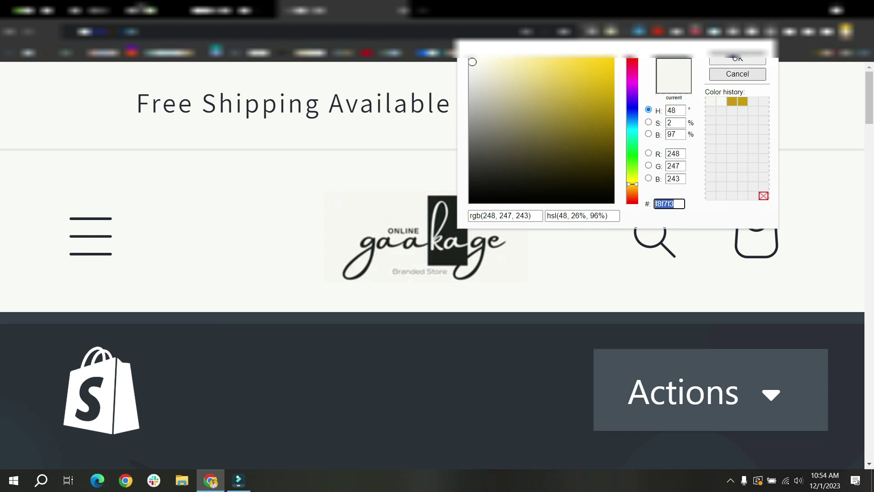
left_click(736, 59)
left_click(685, 86)
left_click(112, 9)
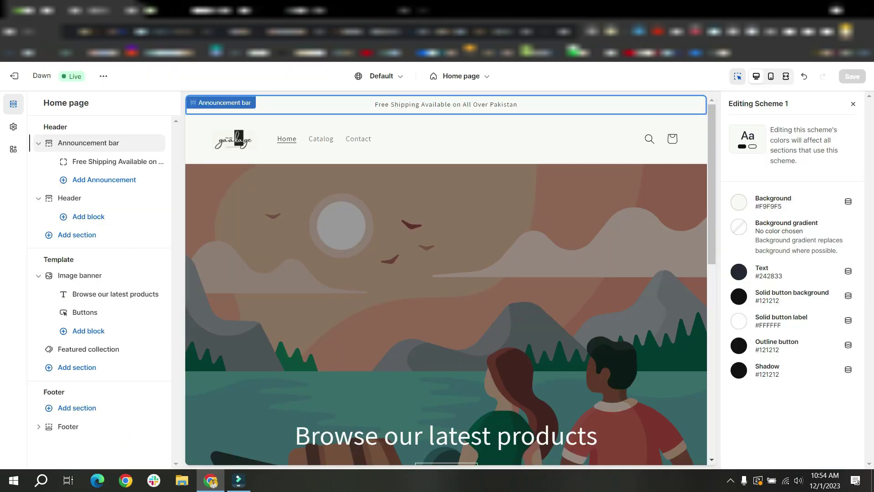
Set the background color of Scheme 1 to the copied code F8F7F3 and save the theme.
left_click(738, 202)
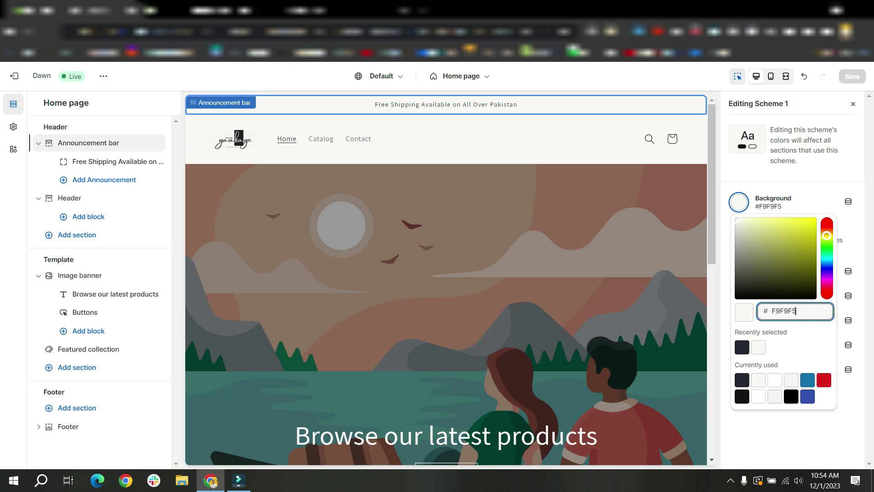
left_click_drag(796, 310, 771, 311)
key("ctrl+v")
key("Return")
key("ctrl+s")
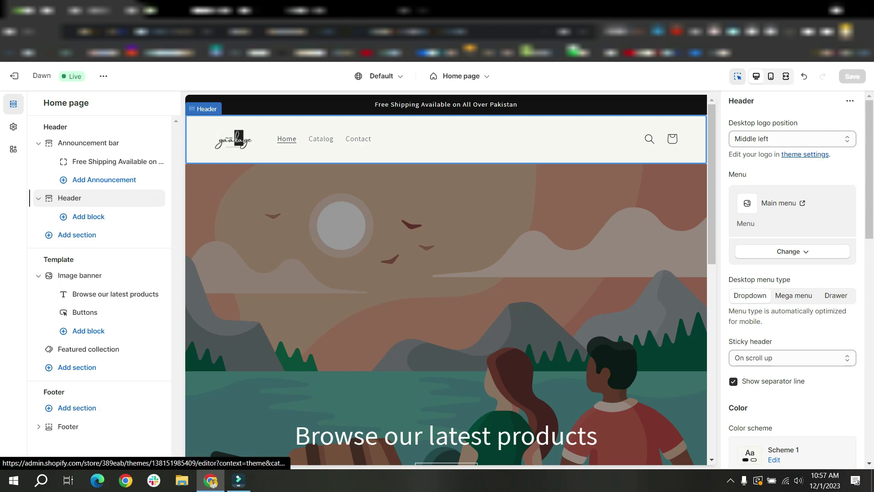
Set the desktop logo width to 100 px in the theme settings and check the mobile, desktop and fullscreen previews.
left_click(805, 154)
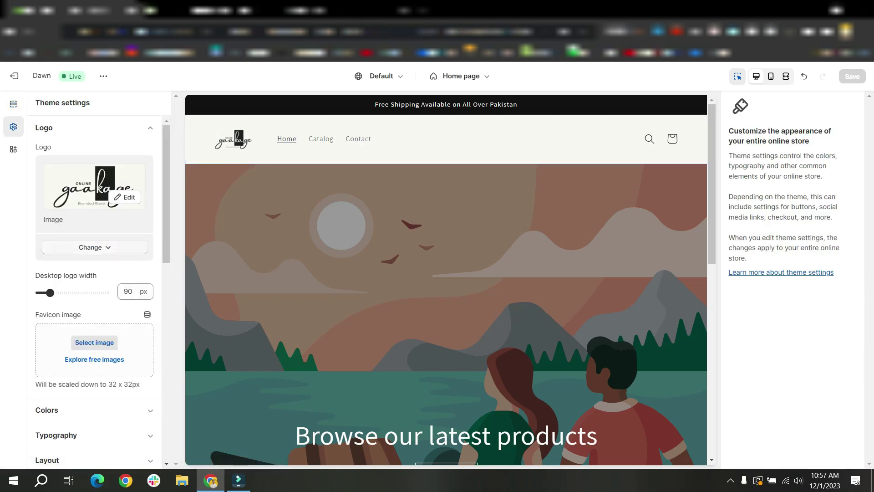
scroll(95, 286, "down", 1)
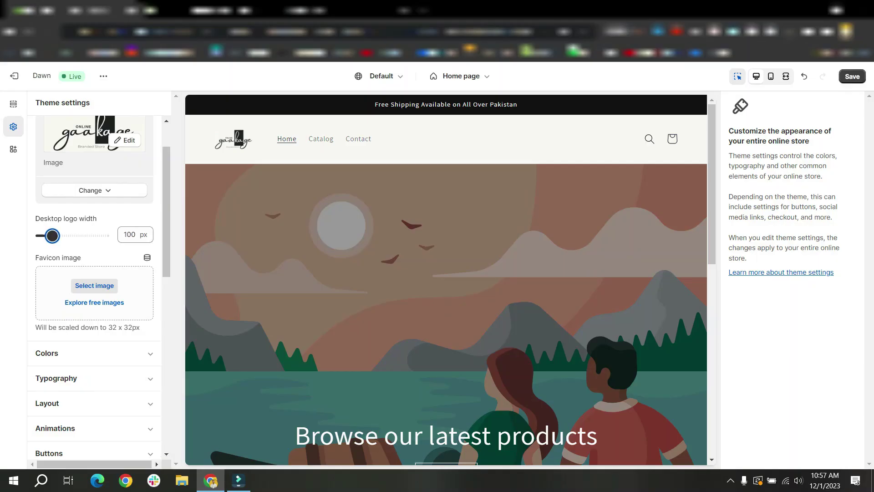
left_click(770, 76)
left_click(756, 76)
left_click(785, 76)
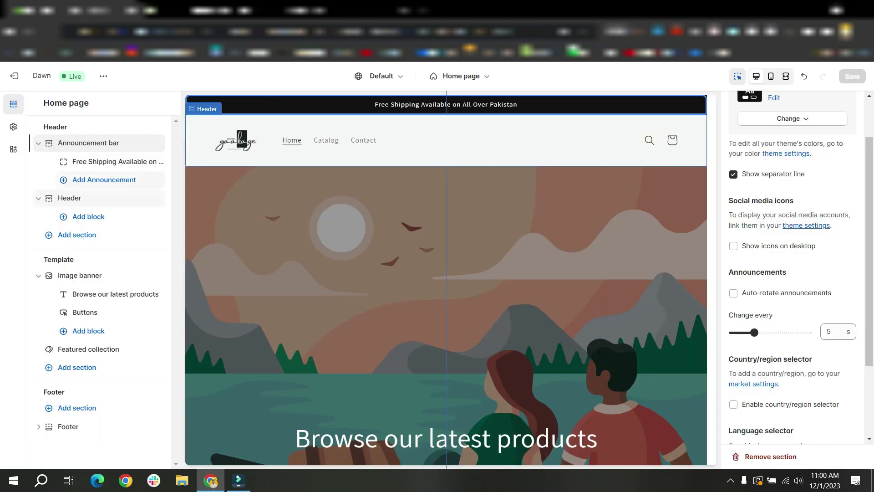
Reduce the Header section's top and bottom padding to 0 px and save the changes.
left_click(69, 198)
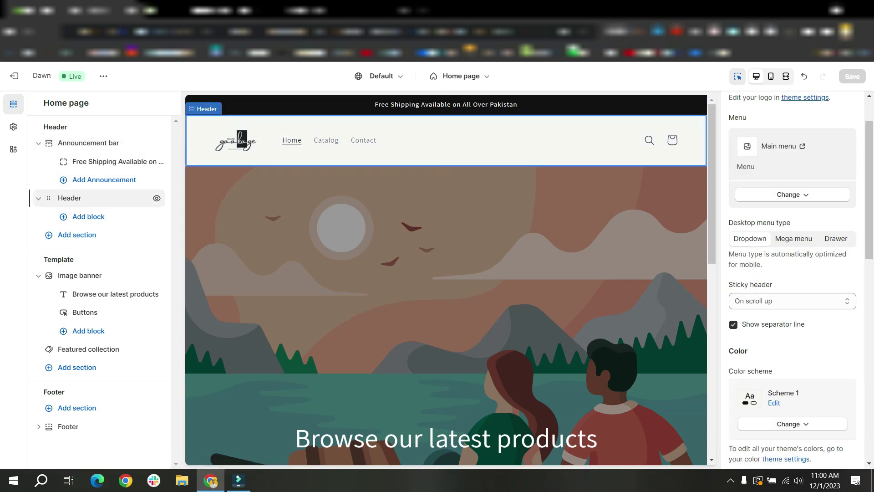
scroll(792, 280, "down", 8)
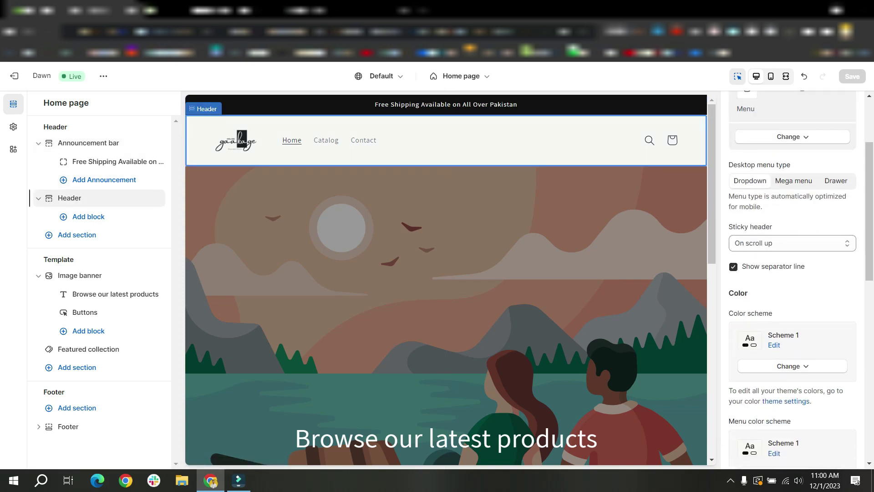
scroll(792, 280, "down", 5)
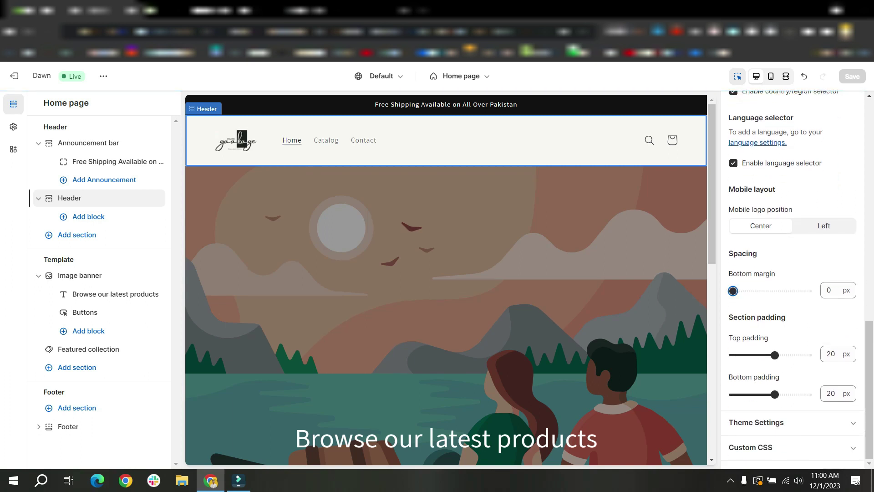
left_click_drag(774, 355, 733, 354)
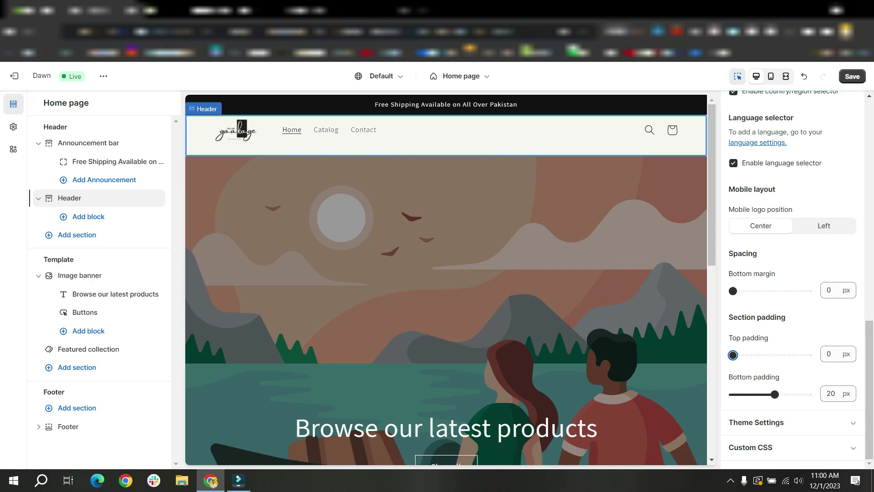
left_click_drag(775, 394, 733, 394)
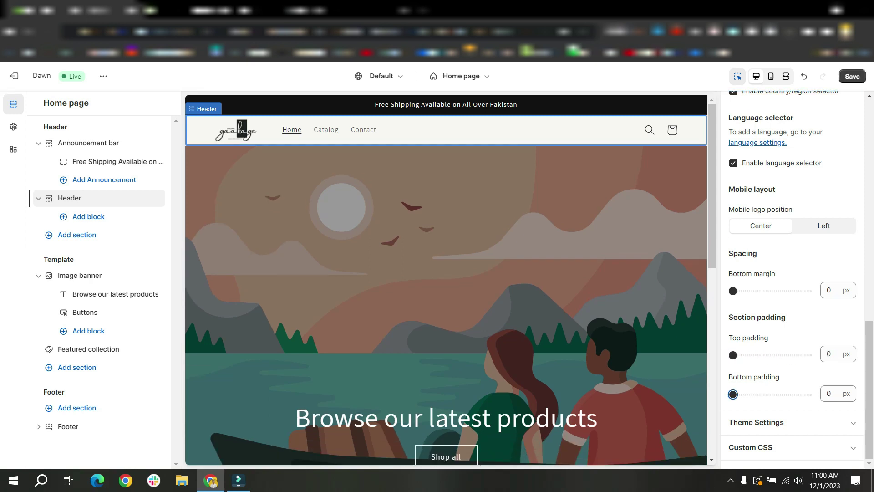
key("ctrl+s")
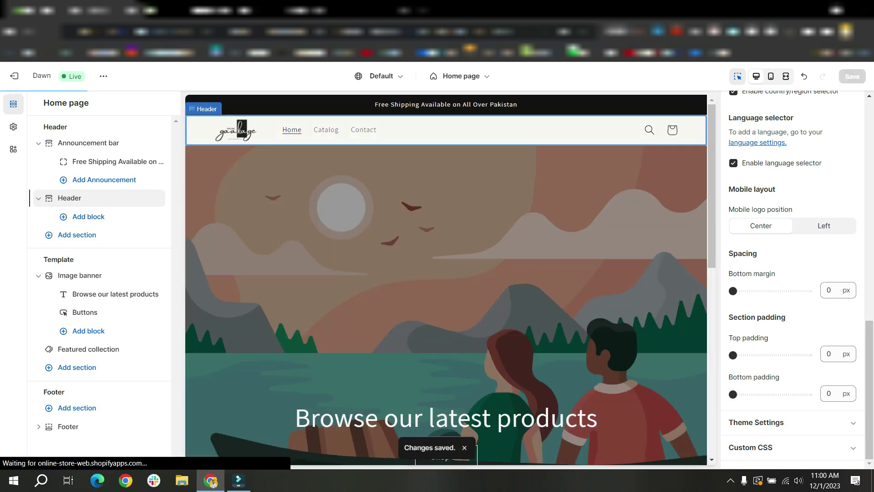
Examine the image banner and the sections below it on the Dawn demo page.
left_click(342, 10)
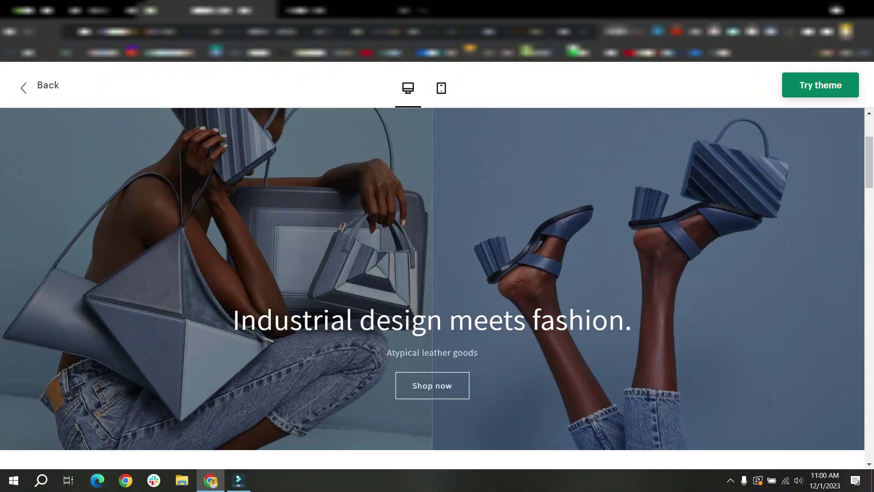
scroll(432, 287, "down", 6)
scroll(432, 288, "up", 8)
scroll(432, 288, "down", 4)
scroll(432, 288, "down", 6)
scroll(432, 288, "up", 6)
scroll(432, 288, "down", 8)
scroll(433, 286, "up", 10)
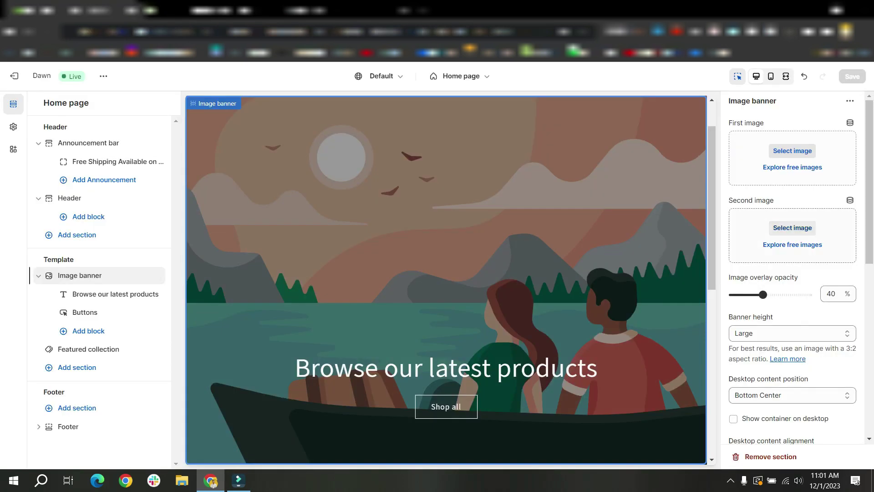
Set the image banner's first image to the free Women's Fashion photo of clothes hanging on a rack.
left_click(792, 167)
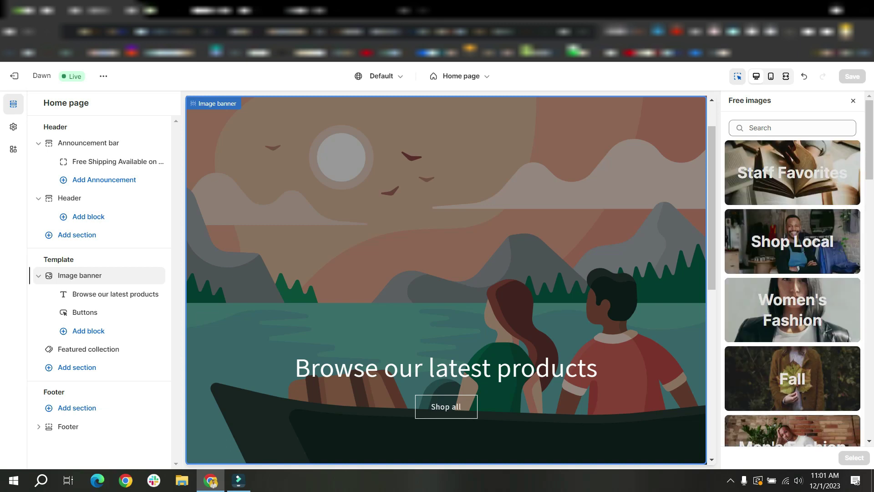
left_click(749, 128)
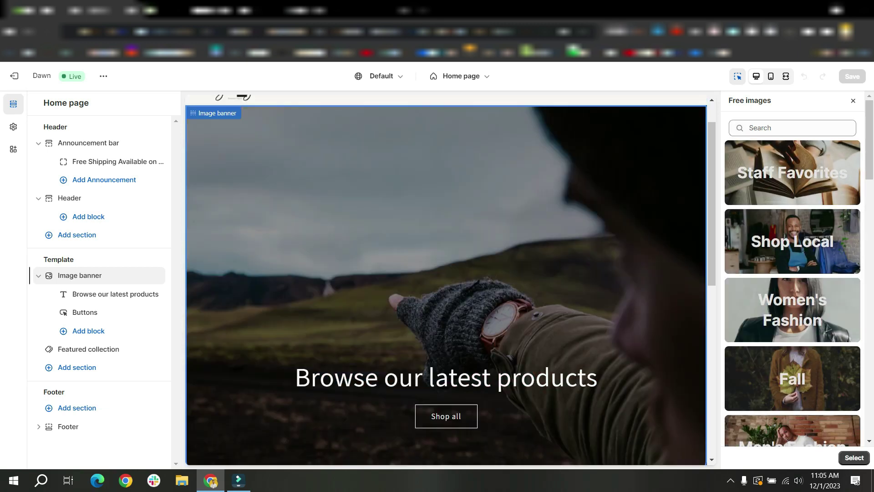
scroll(792, 273, "down", 3)
scroll(792, 273, "up", 3)
left_click(791, 309)
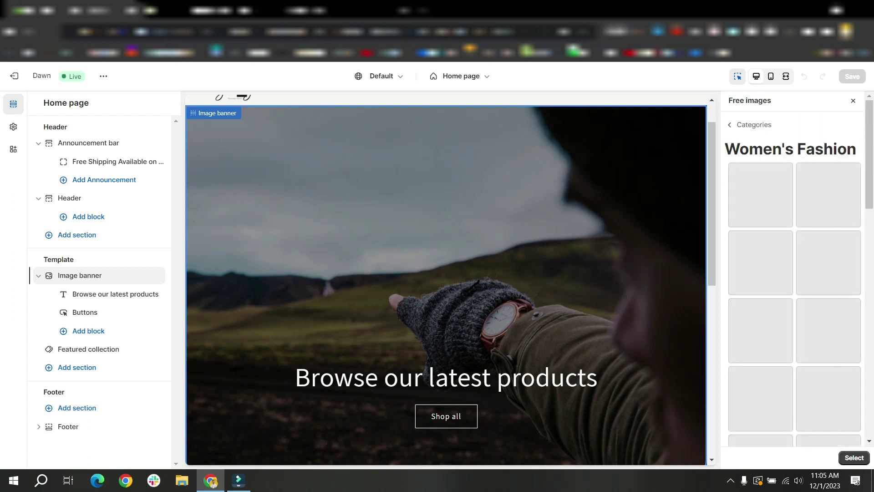
scroll(794, 278, "down", 5)
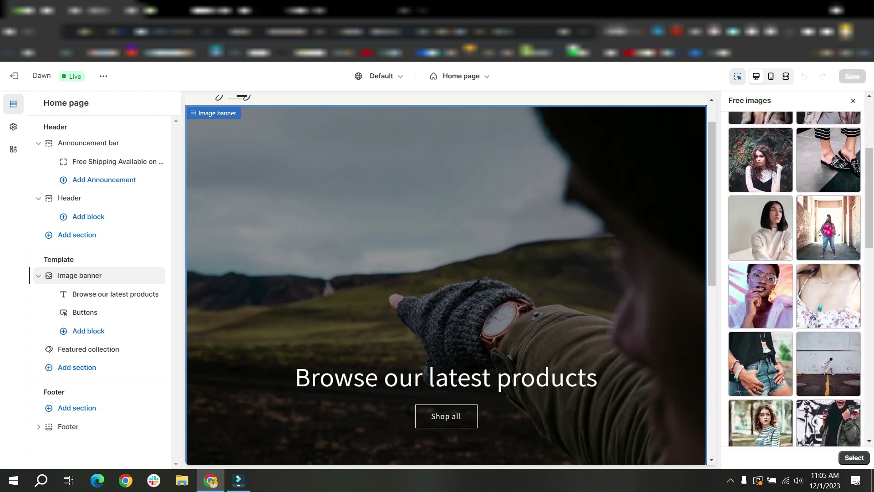
scroll(794, 277, "down", 5)
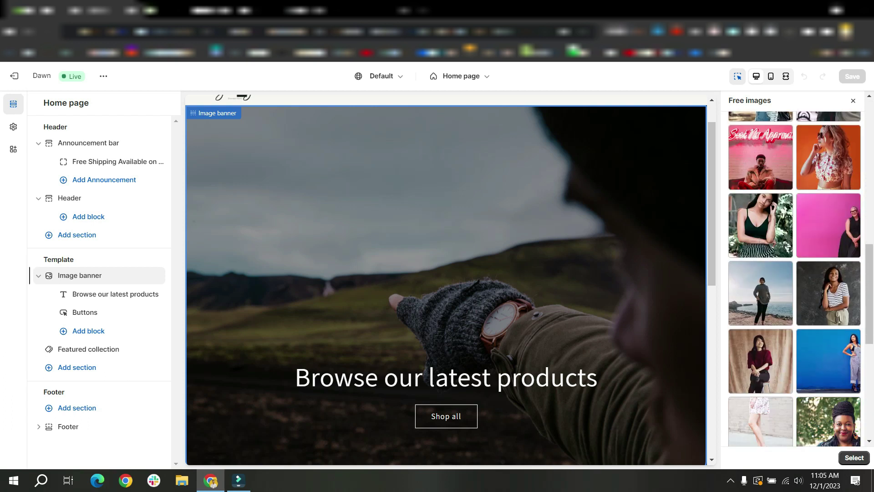
scroll(794, 278, "down", 2)
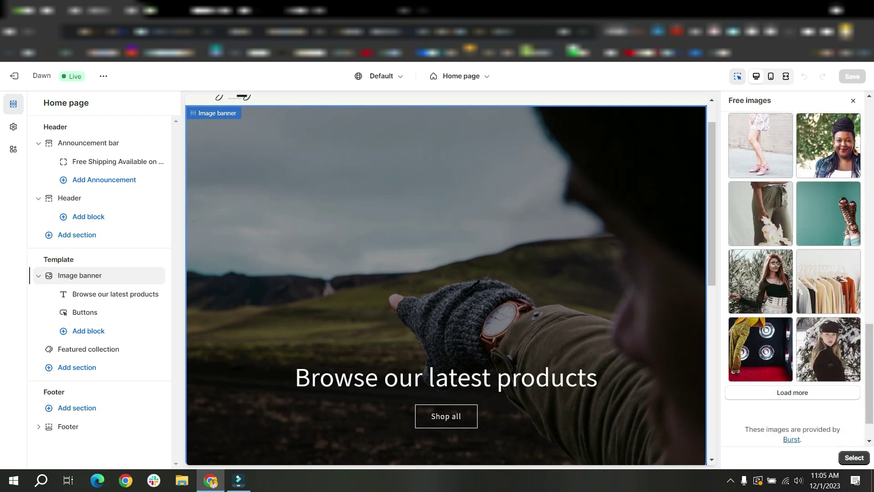
left_click(828, 281)
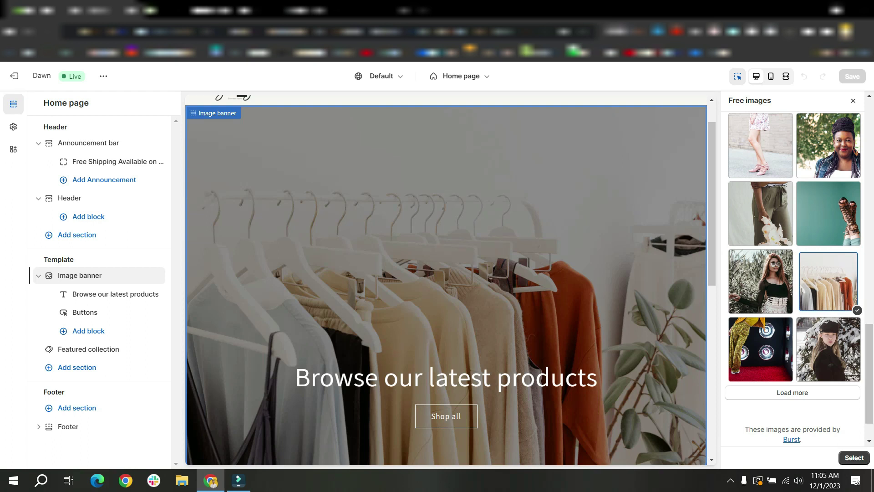
left_click(853, 457)
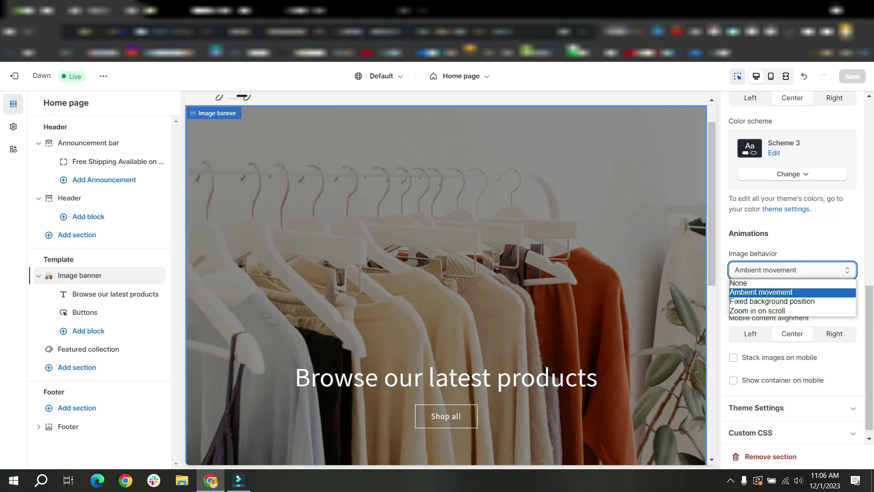
Set the banner's image behavior to Fixed background position and save the theme.
left_click(772, 301)
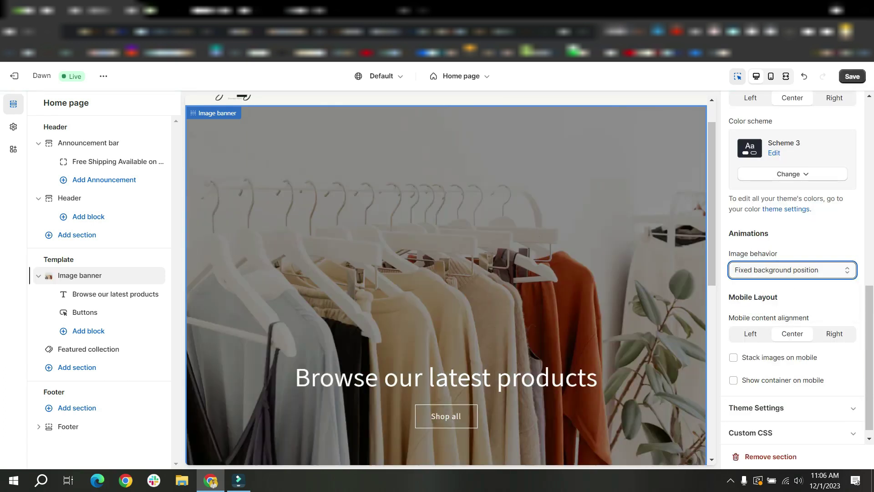
left_click(851, 76)
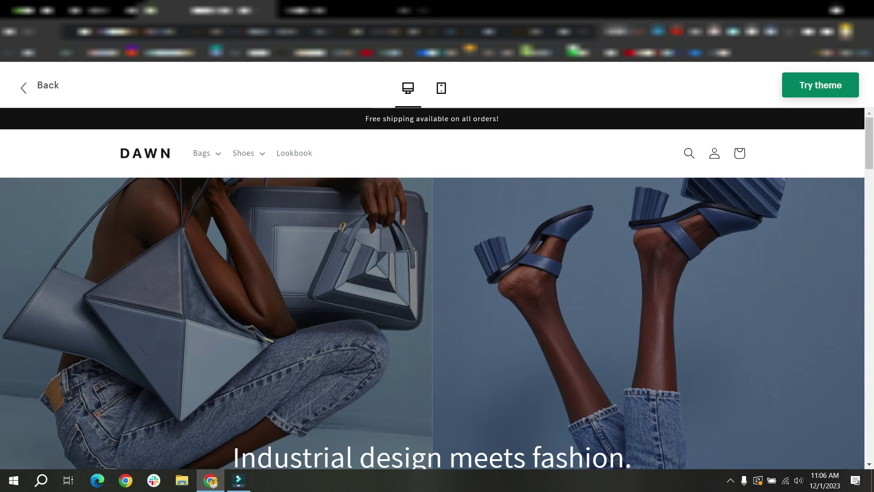
Compare how the image banner behaves while scrolling on the Dawn demo page and on the published store.
scroll(433, 286, "down", 6)
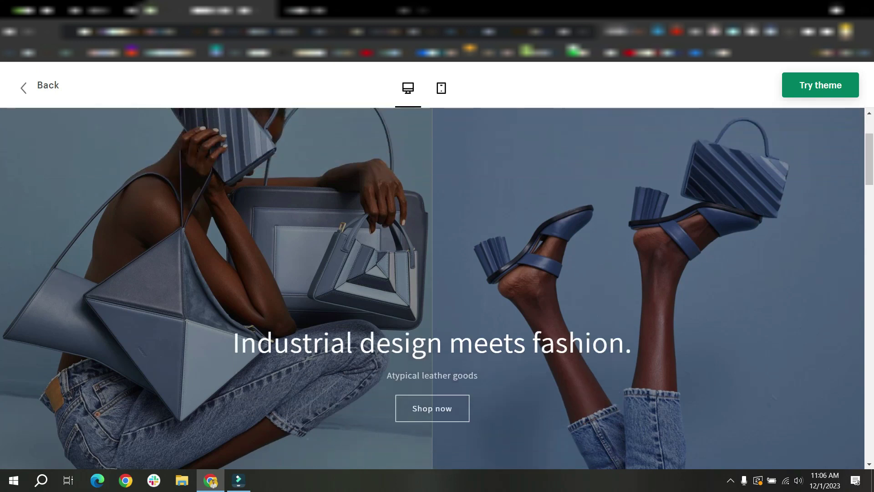
scroll(432, 287, "down", 3)
scroll(433, 286, "up", 8)
scroll(432, 287, "down", 6)
scroll(432, 287, "up", 5)
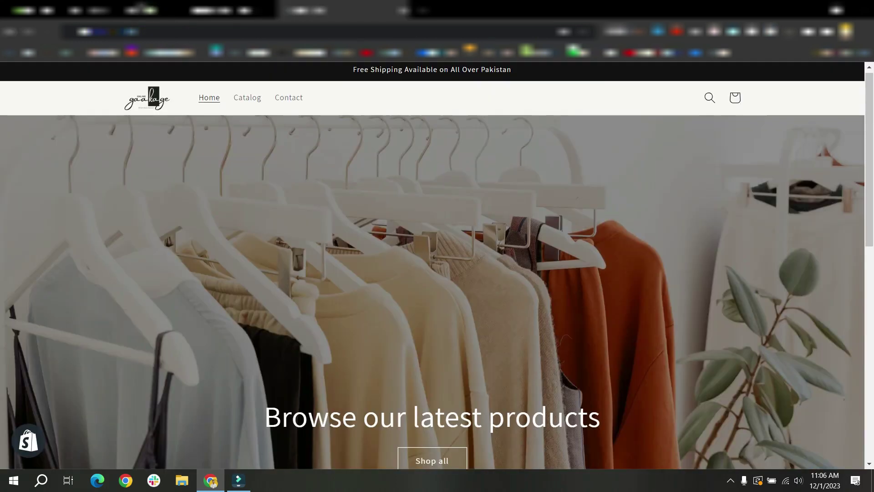
scroll(314, 305, "down", 8)
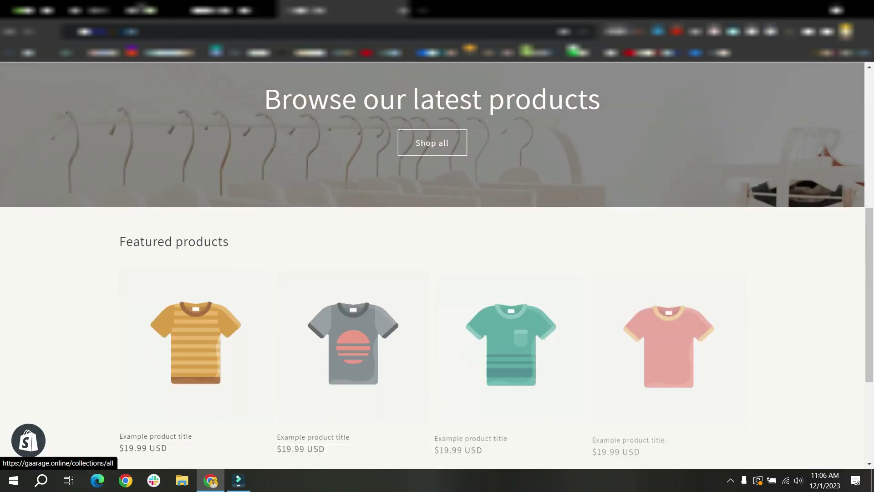
scroll(353, 264, "up", 8)
scroll(354, 264, "down", 8)
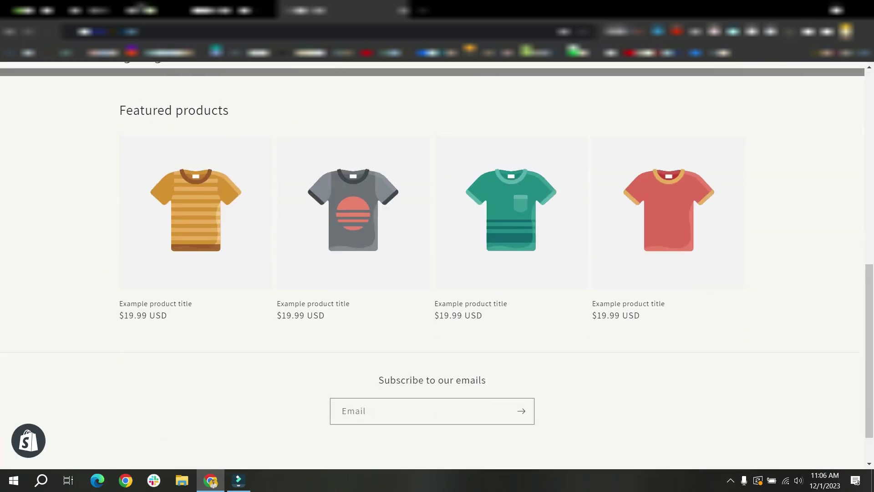
scroll(353, 264, "up", 8)
Replace the image banner's heading with the demo page's text "Industrial design meets fashion.".
left_click(140, 6)
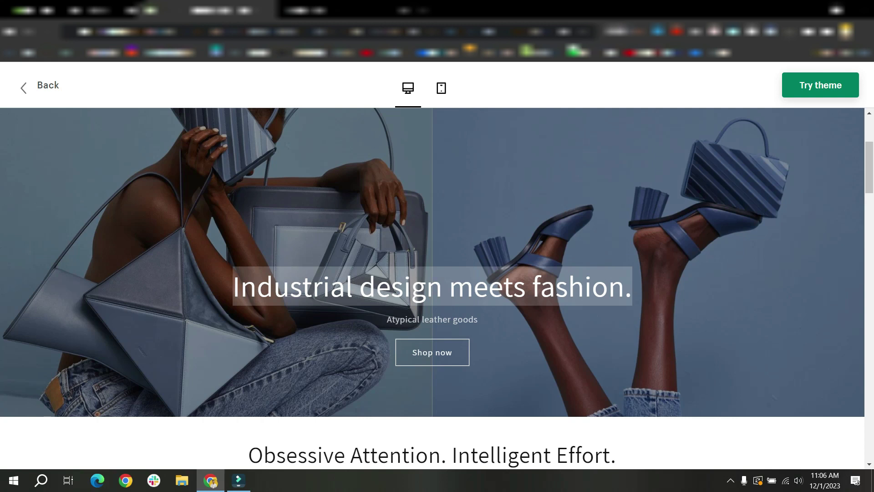
key("ctrl+Tab")
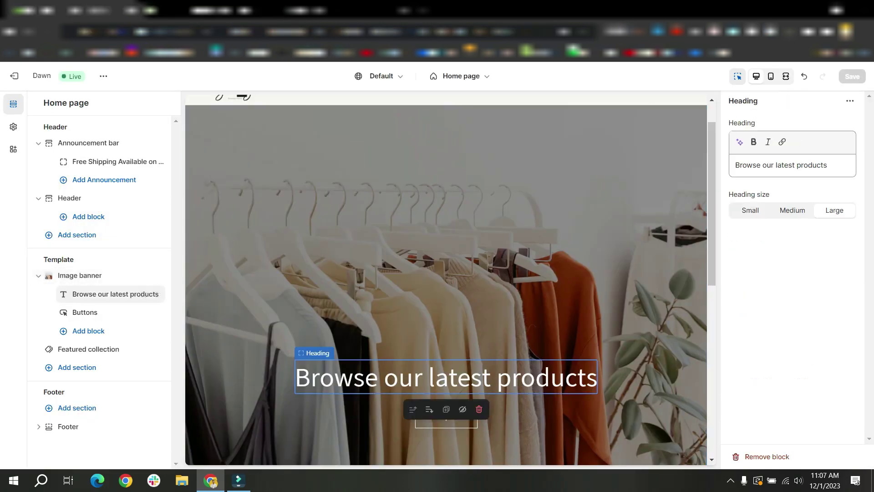
key("ctrl+a")
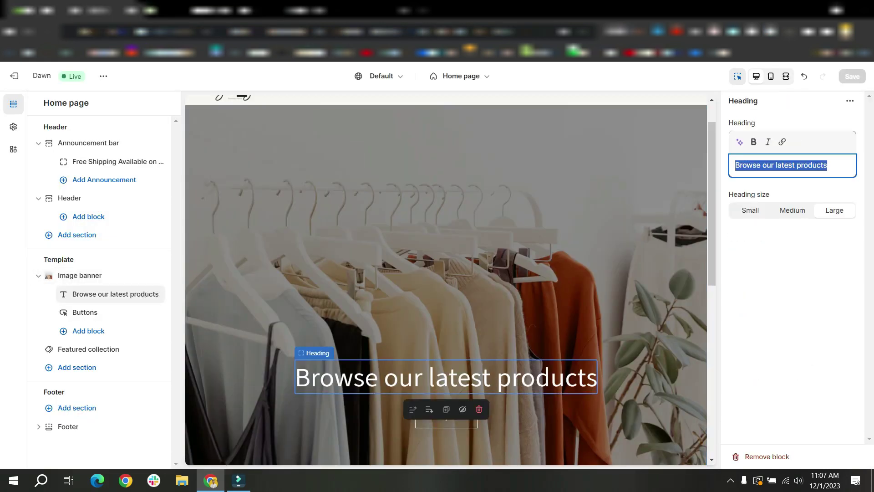
type("Industrial design meets fashion.")
Change the image banner's first button label to "Shop Now" and save the theme.
left_click(110, 312)
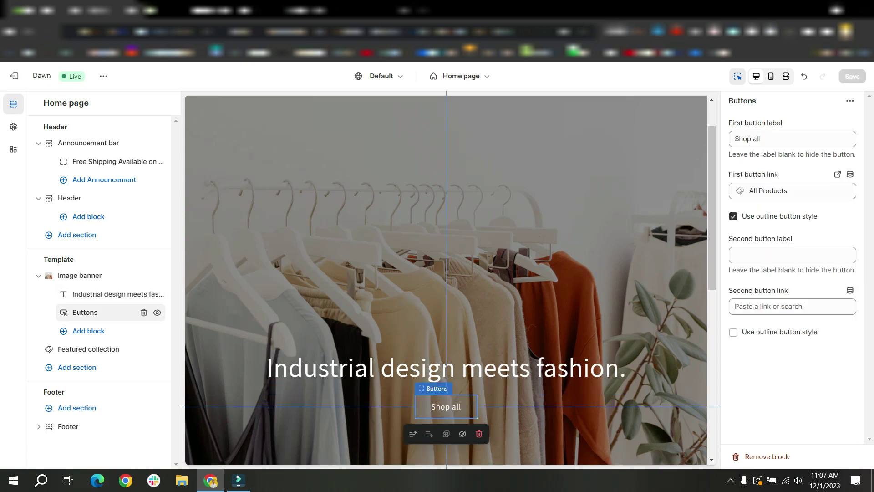
left_click(791, 139)
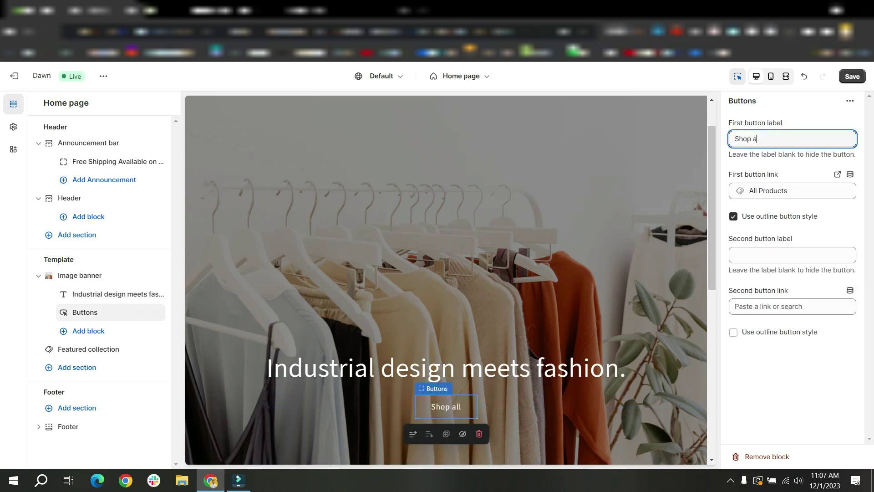
type("Now")
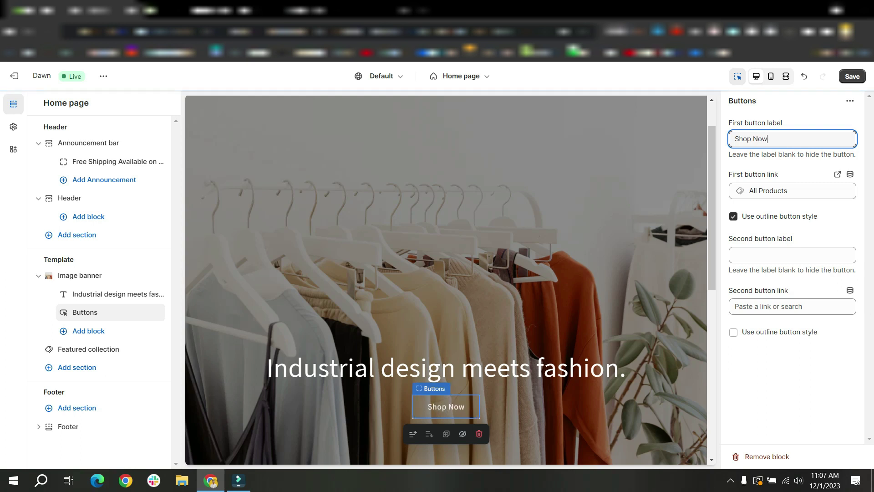
key("ctrl+s")
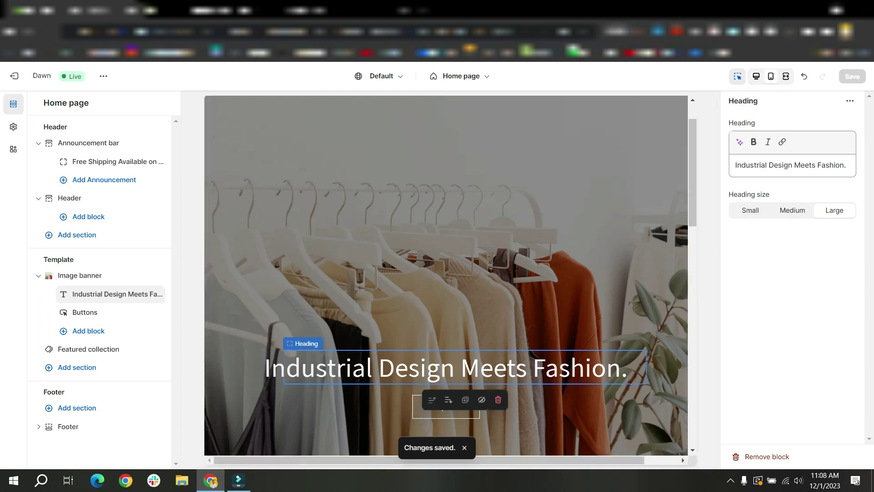
Try the banner heading sizes in the mobile preview, settle on Medium, return to the desktop preview and save.
left_click(770, 76)
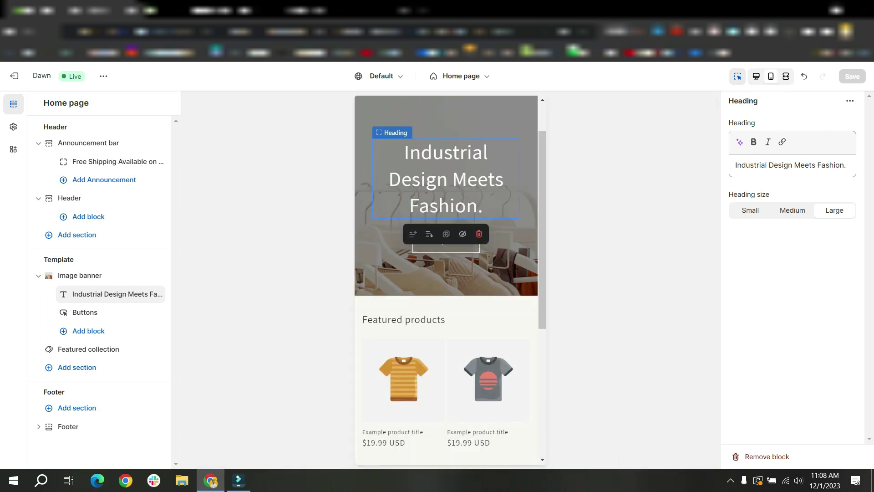
left_click(791, 210)
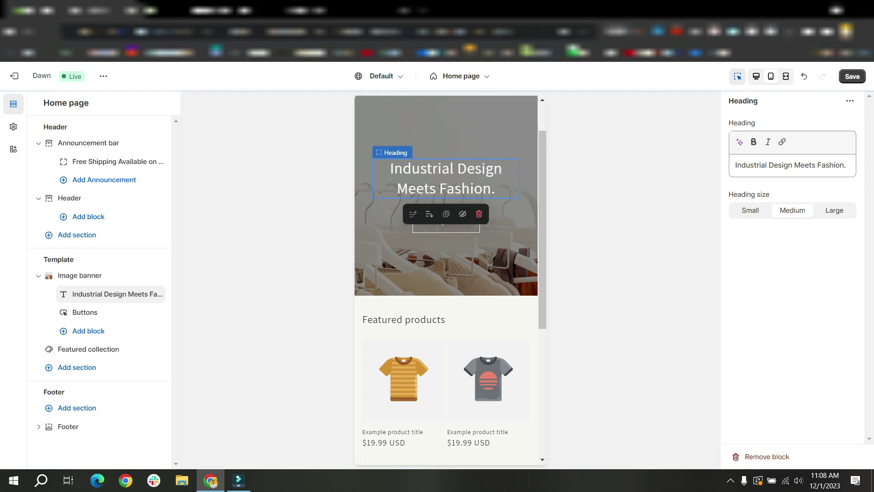
left_click(750, 210)
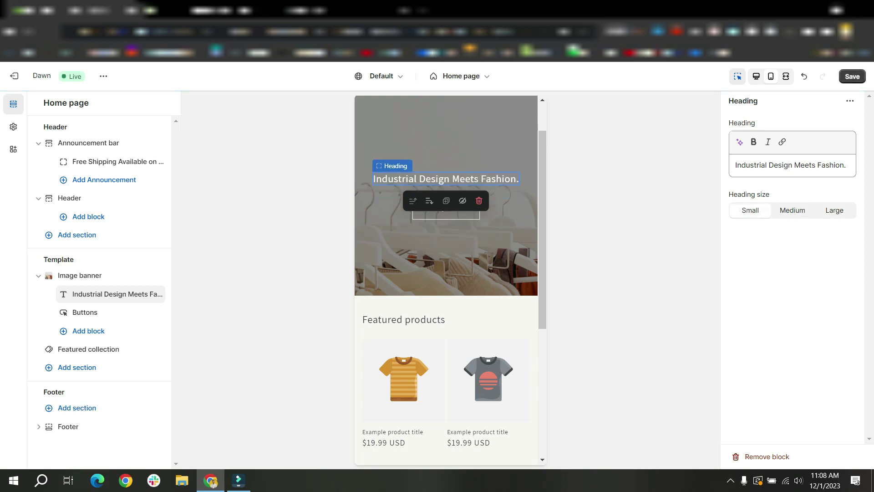
left_click(791, 210)
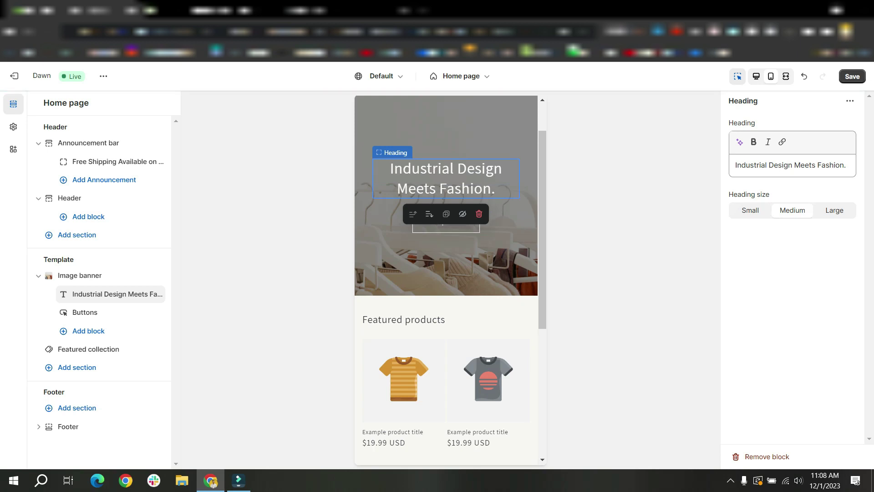
left_click(756, 76)
left_click(851, 76)
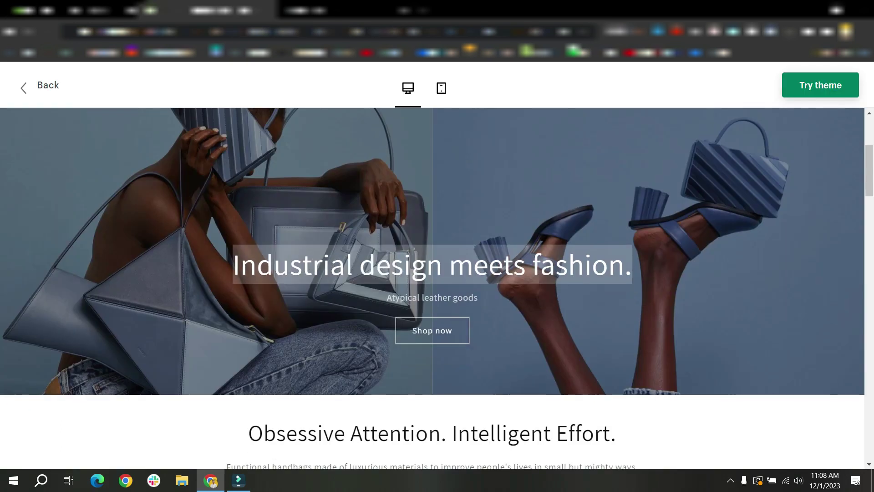
Copy the heading "Obsessive Attention. Intelligent Effort." from the section below the banner on the Dawn demo page.
scroll(432, 286, "down", 5)
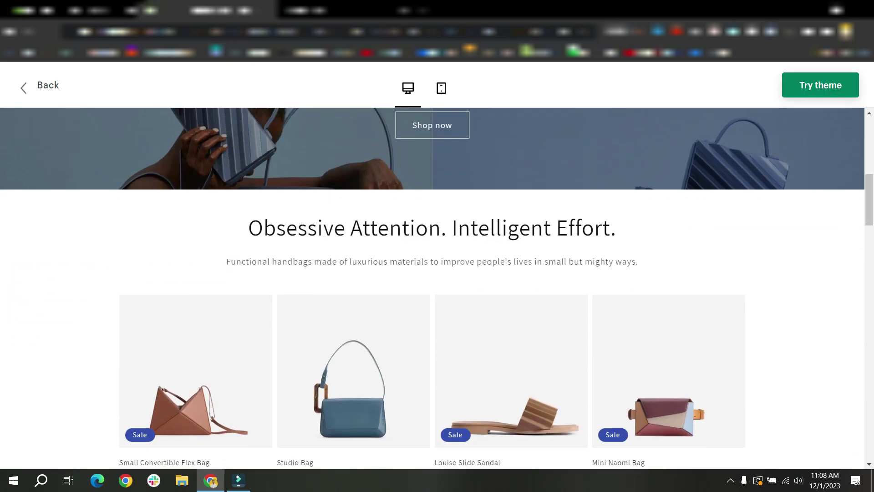
scroll(433, 287, "down", 1)
scroll(433, 286, "up", 1)
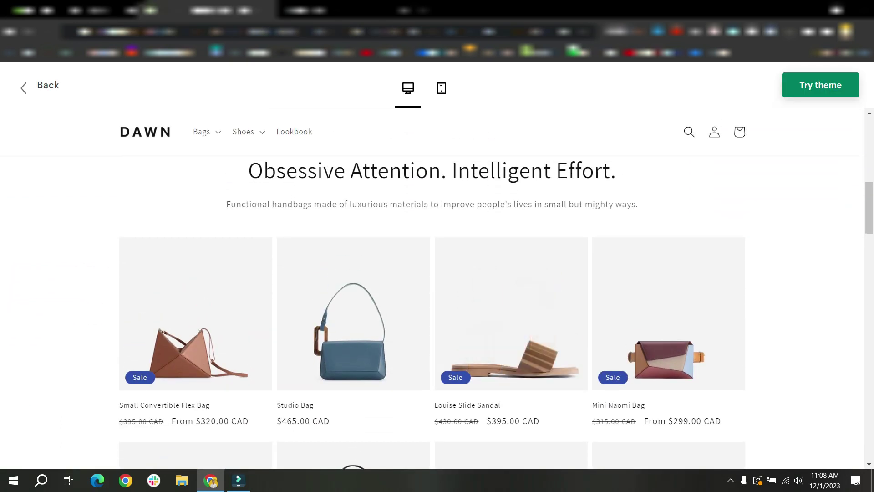
left_click_drag(248, 170, 617, 170)
key("ctrl+c")
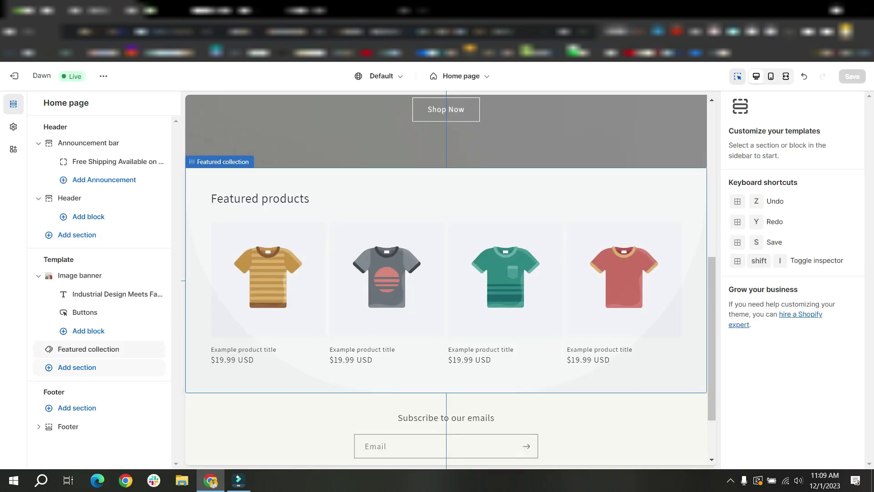
Add a Rich text section below the Featured collection and set its heading to "Obsessive Attention. Intelligent Effort.".
left_click(77, 367)
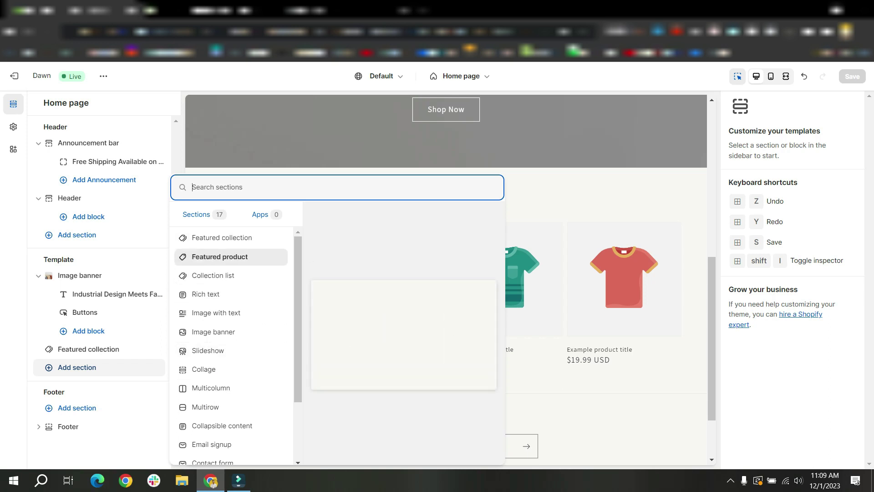
key("Escape")
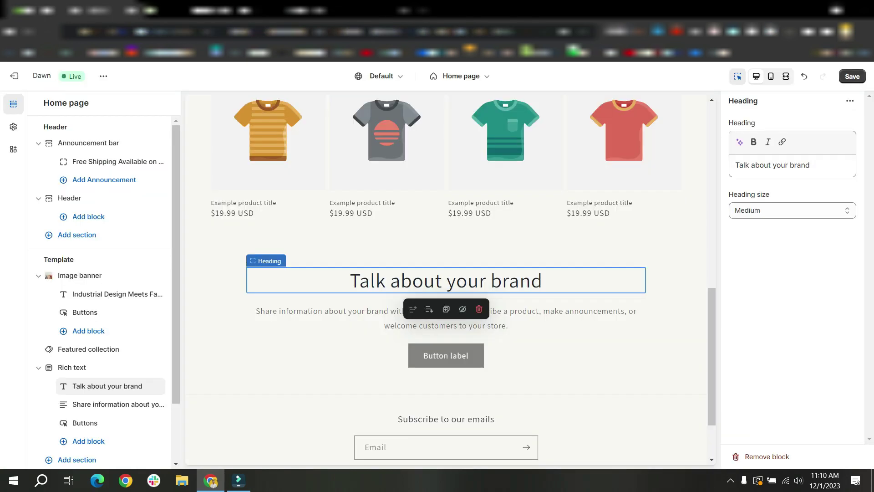
triple_click(772, 165)
key("ctrl+v")
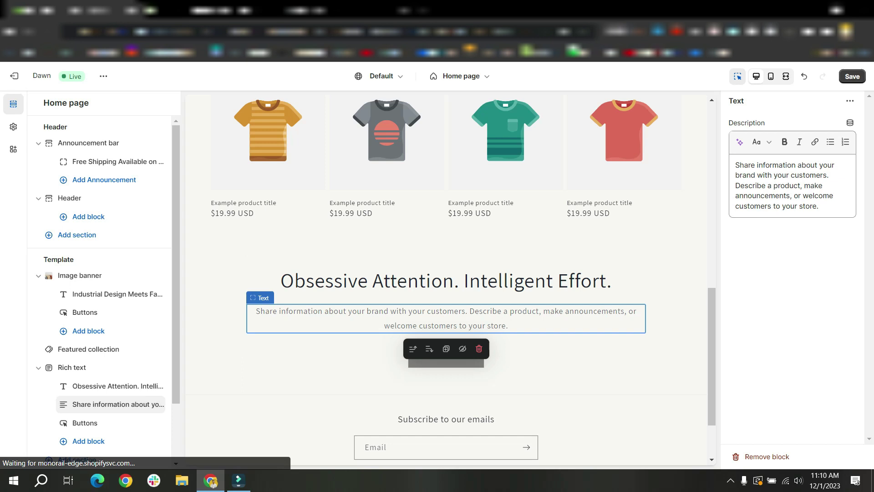
Set the Rich text description to "Functional handbags made of luxurious materials to improve people's lives in small but mighty ways." and delete its Buttons block.
key("ctrl+a")
type("Functional handbags made of luxurious materials to improve people's lives in small but mighty ways.")
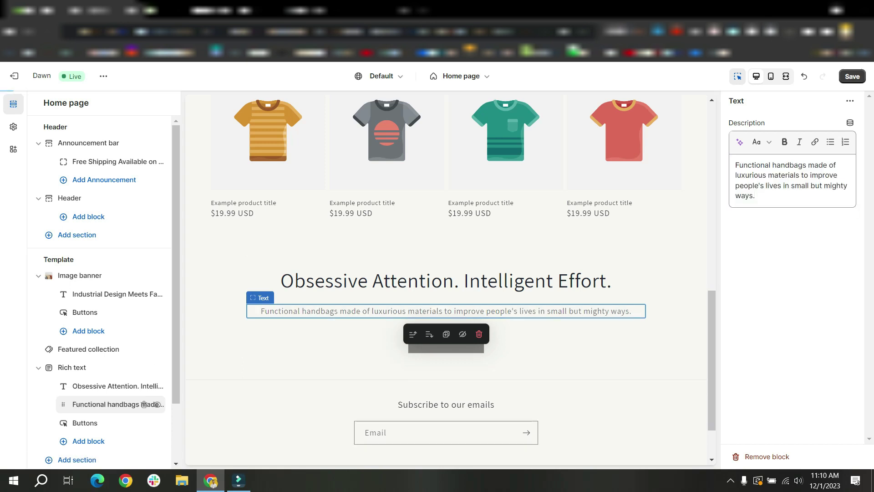
left_click(100, 422)
left_click(144, 422)
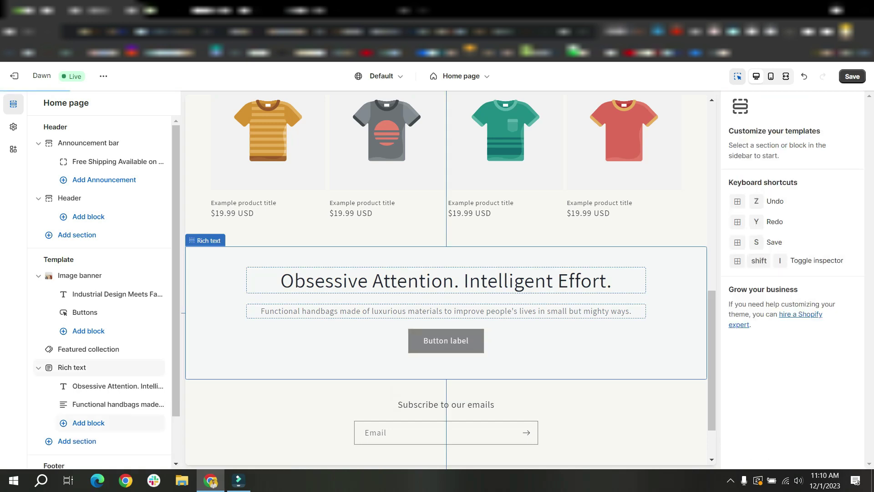
Delete the Featured collection section and add a new one below the Rich text section with the heading "New Arrival's".
left_click(89, 348)
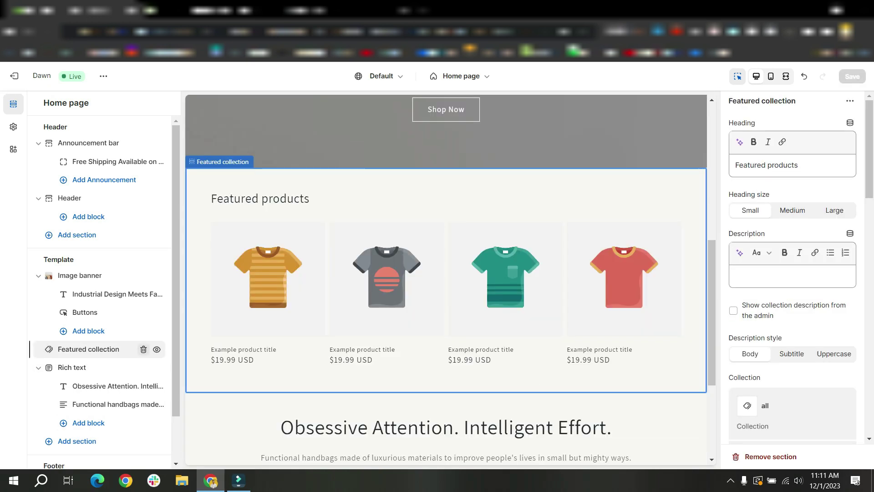
left_click(143, 349)
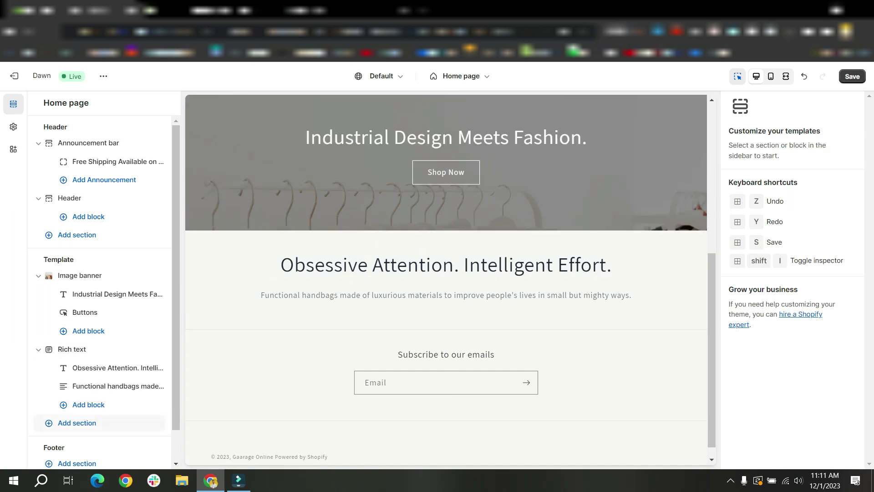
left_click(77, 422)
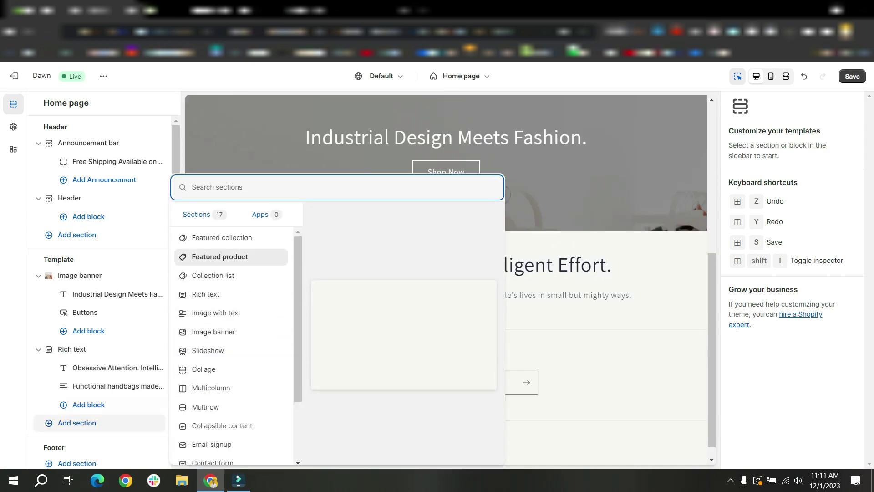
left_click(221, 237)
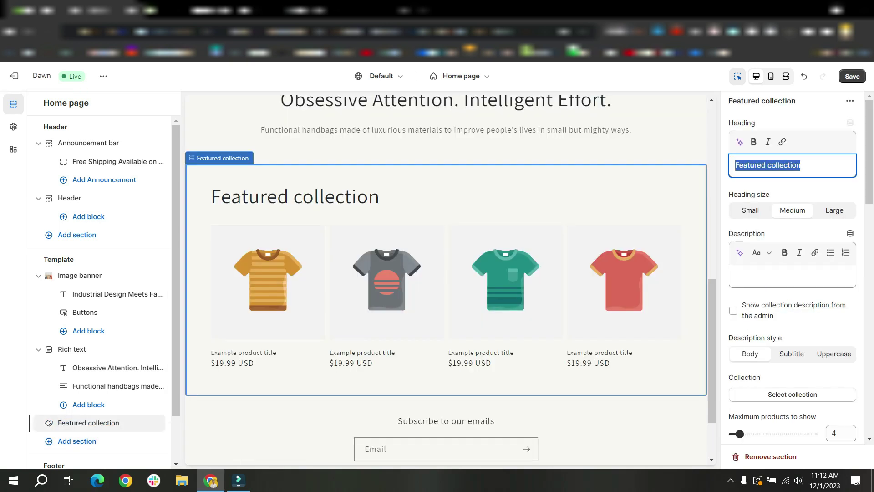
type("New")
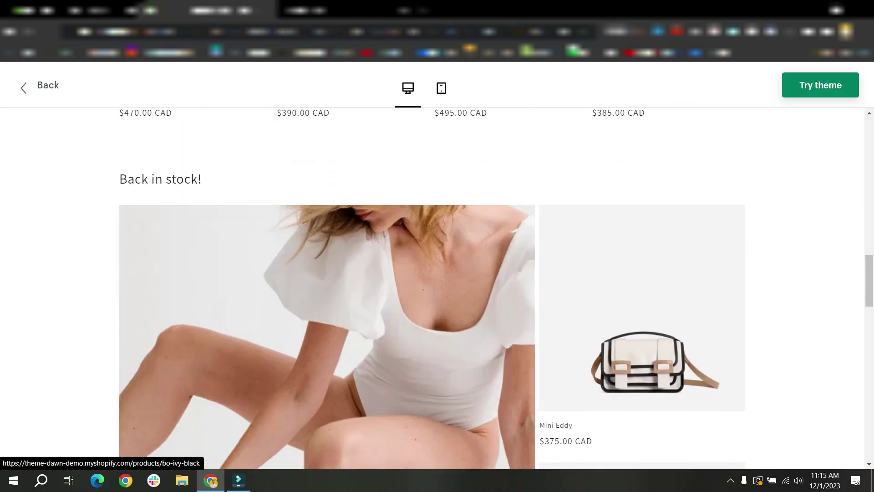
Copy the collage heading "Back in stock!" from the Dawn demo page.
scroll(432, 289, "down", 6)
scroll(432, 288, "up", 6)
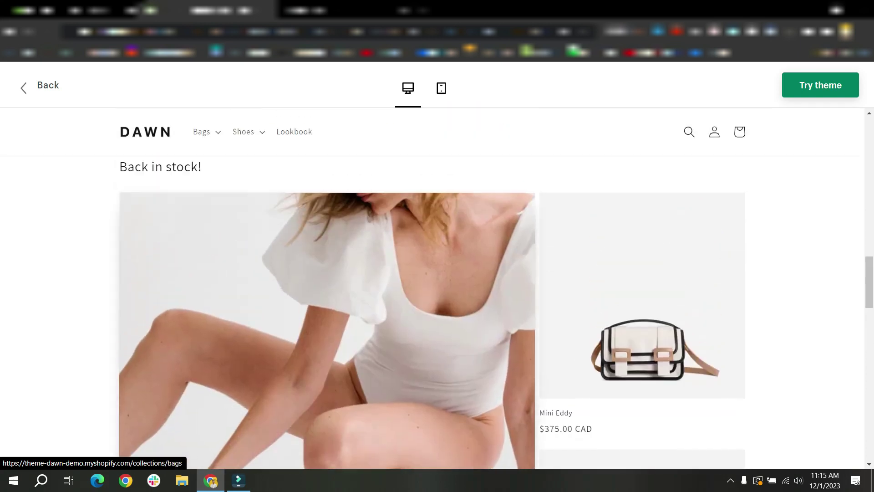
scroll(318, 250, "up", 3)
left_click_drag(120, 292, 201, 292)
key("ctrl+c")
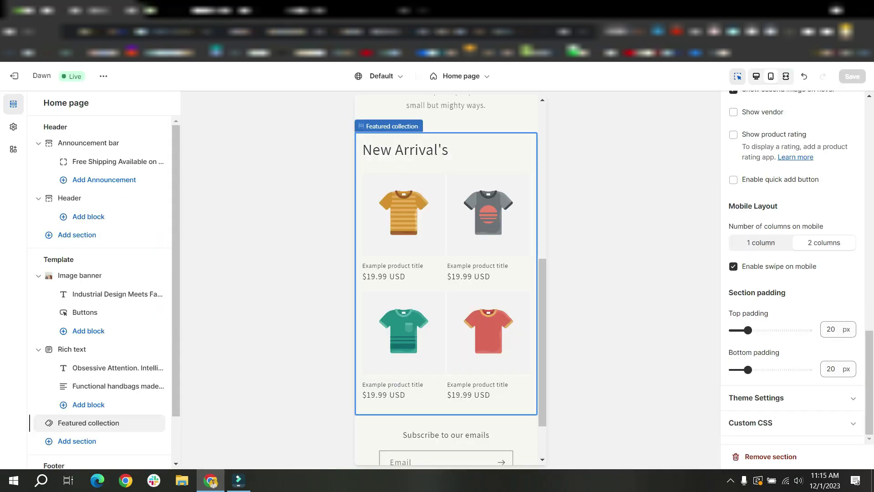
Add a Collage section below the Featured collection and replace its heading with "Back in stock!".
scroll(99, 285, "down", 2)
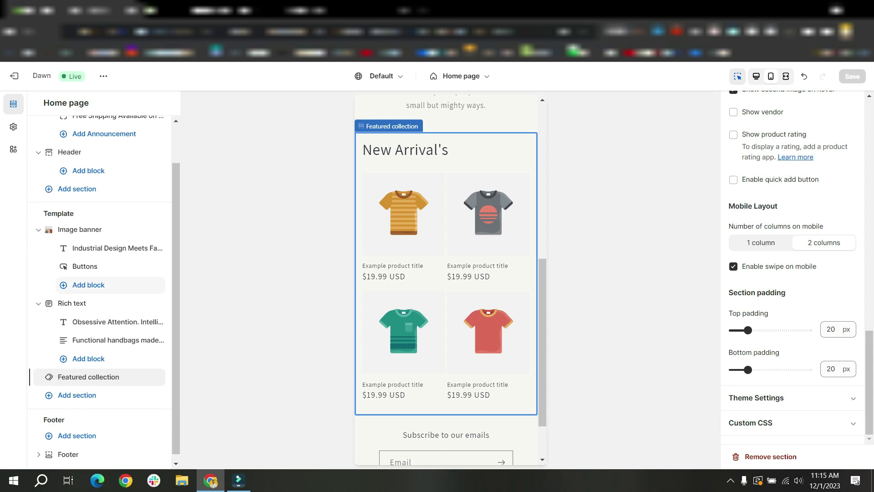
left_click(77, 388)
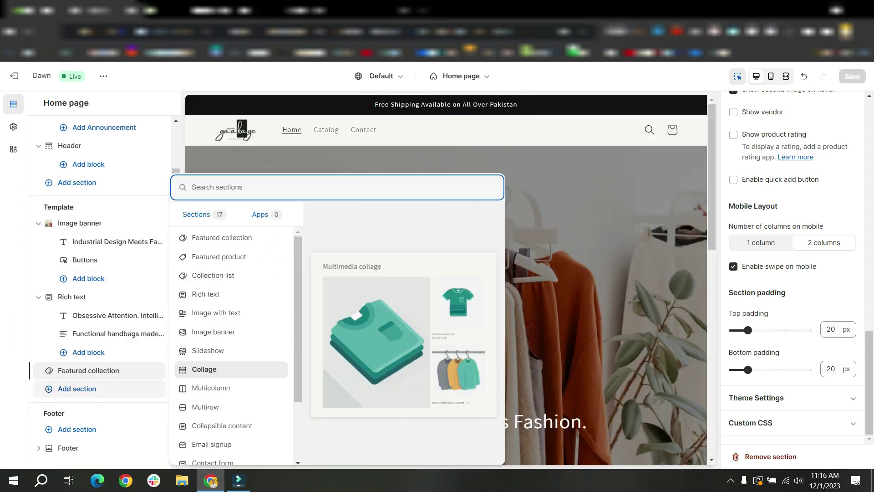
key("Escape")
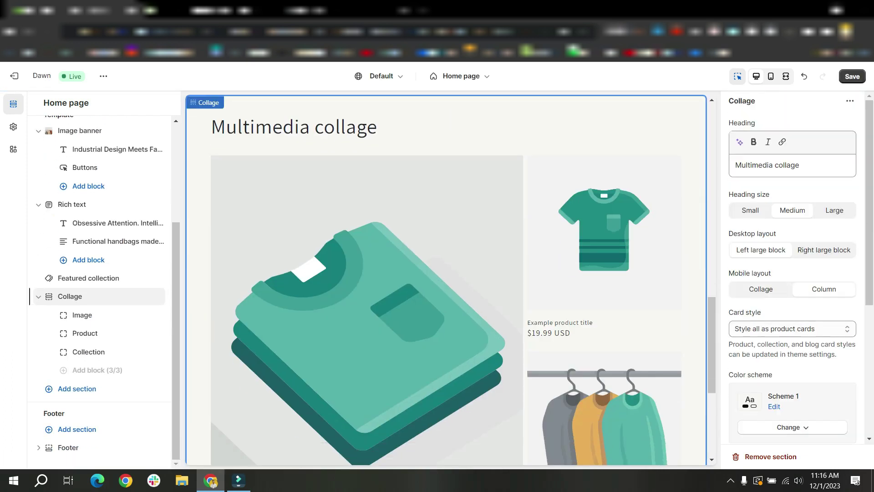
left_click_drag(799, 164, 734, 165)
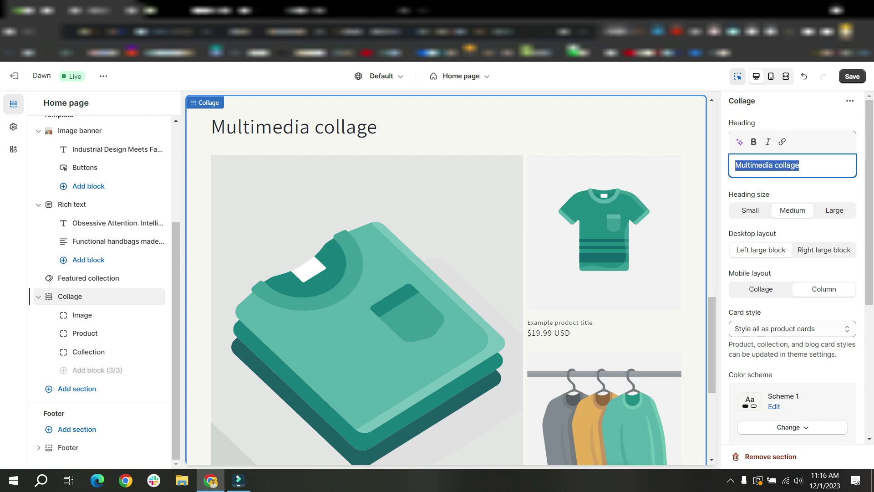
key("ctrl+v")
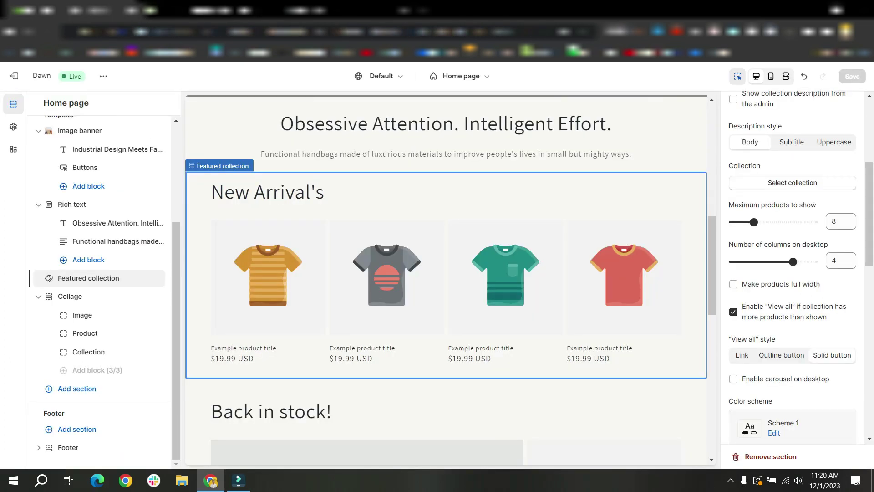
Add a Video section below the Collage section.
mouse_move(85, 333)
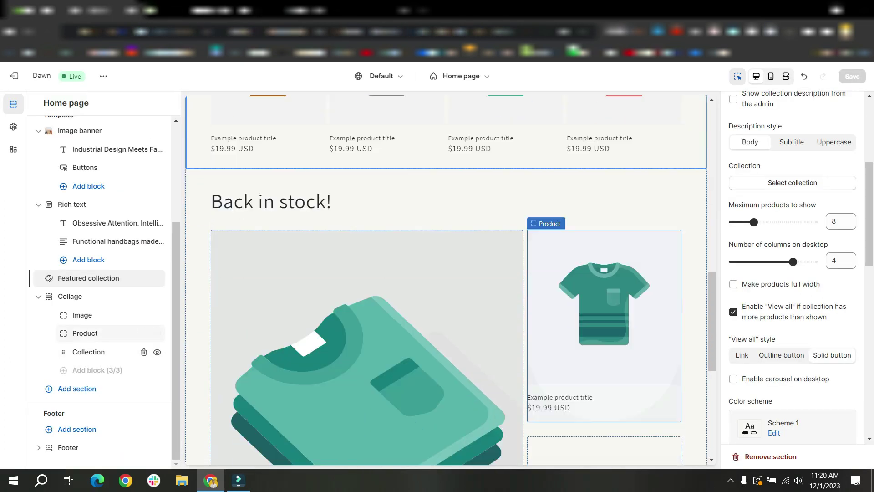
left_click(77, 388)
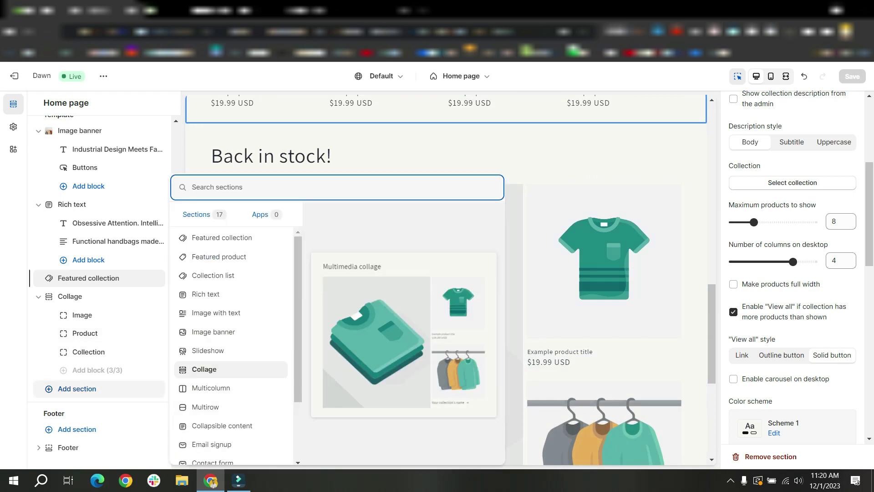
scroll(205, 406, "down", 3)
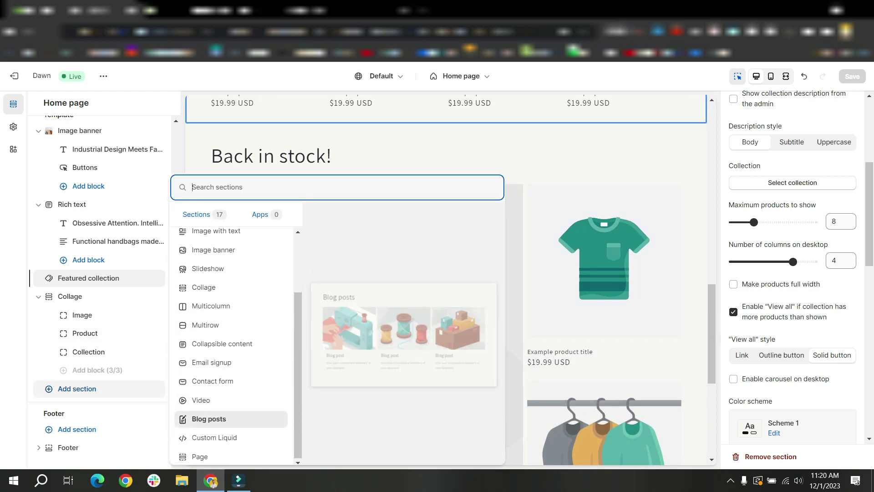
key("Escape")
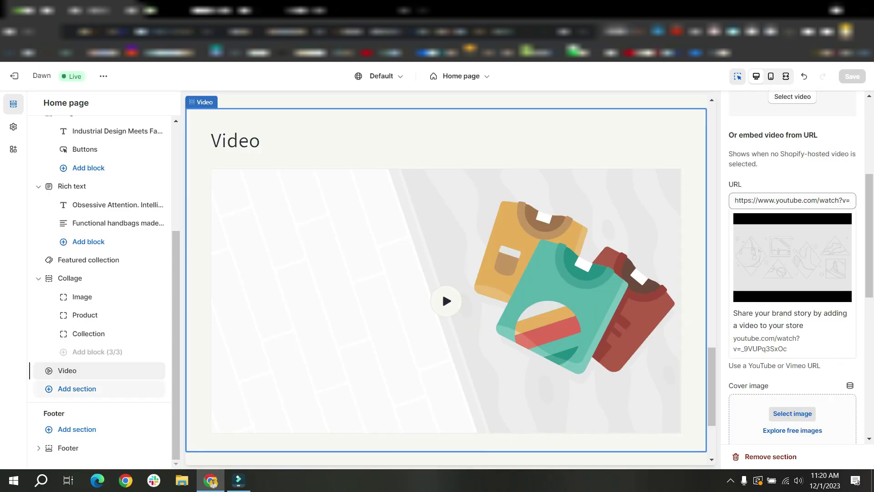
Add a Multicolumn section below the Video section and delete its third column.
left_click(77, 389)
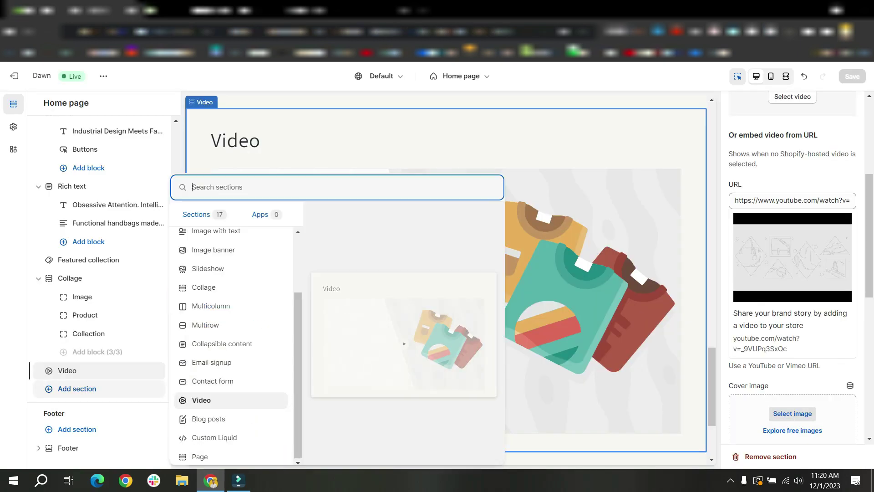
scroll(231, 384, "up", 2)
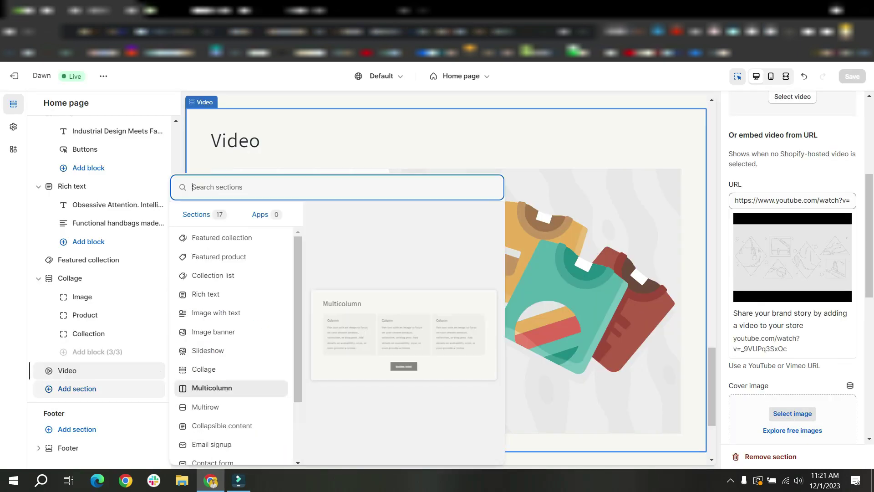
left_click(212, 388)
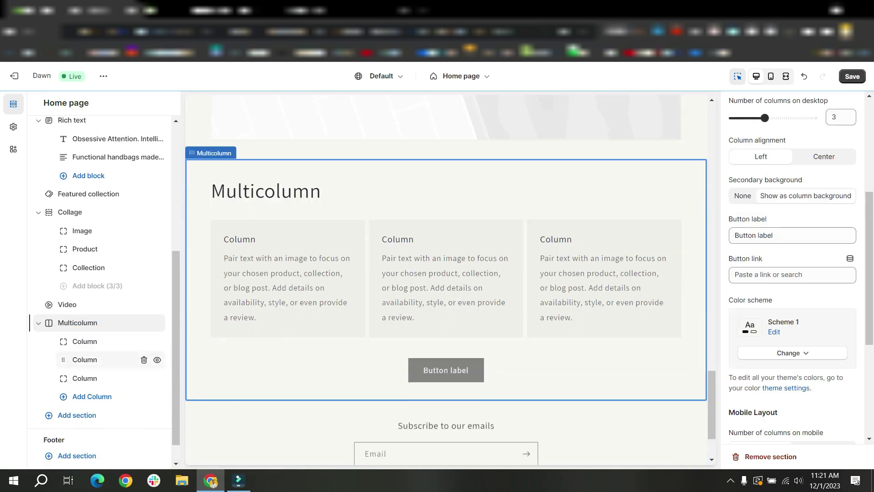
left_click(144, 378)
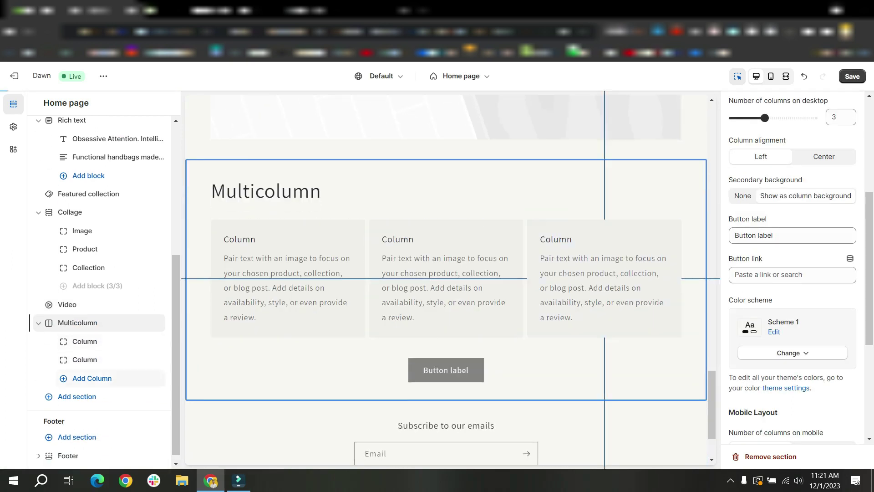
Following the Dawn demo page, set the headings of the two Multicolumn columns to "REFINERY 29" and "The CUT".
key("ctrl+Tab")
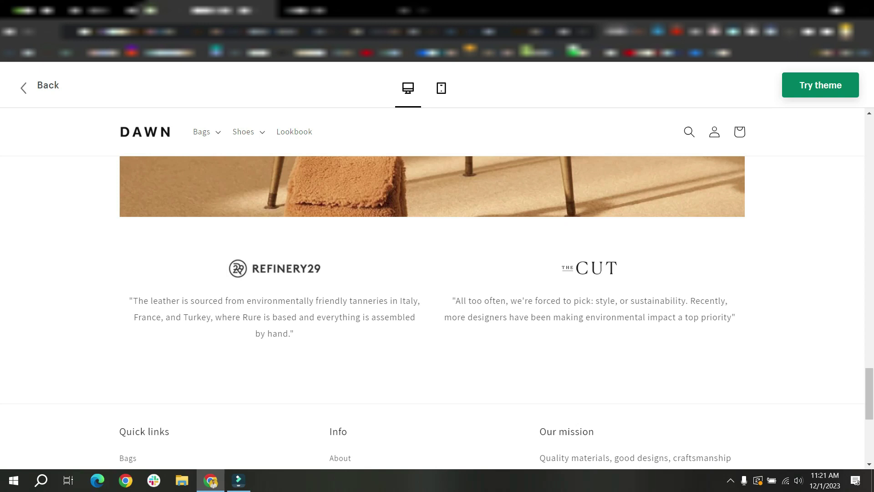
key("ctrl+Tab")
type("REFINER")
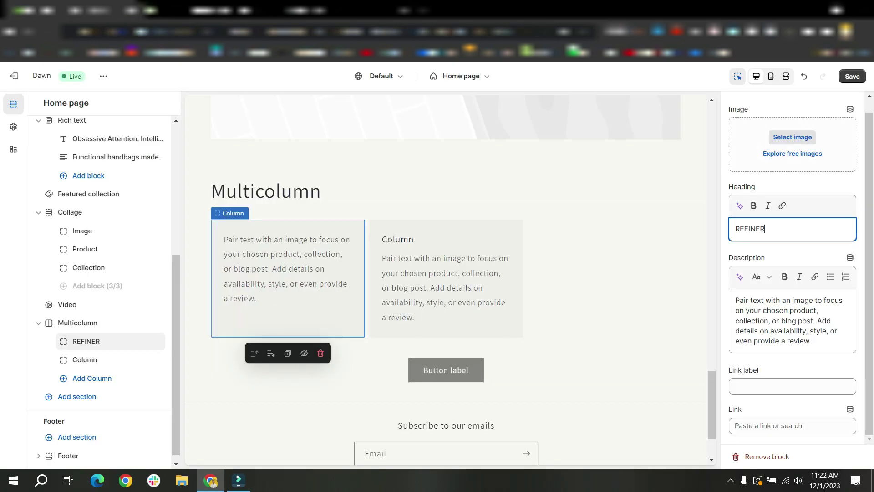
type("Y 29")
key("ctrl+Tab")
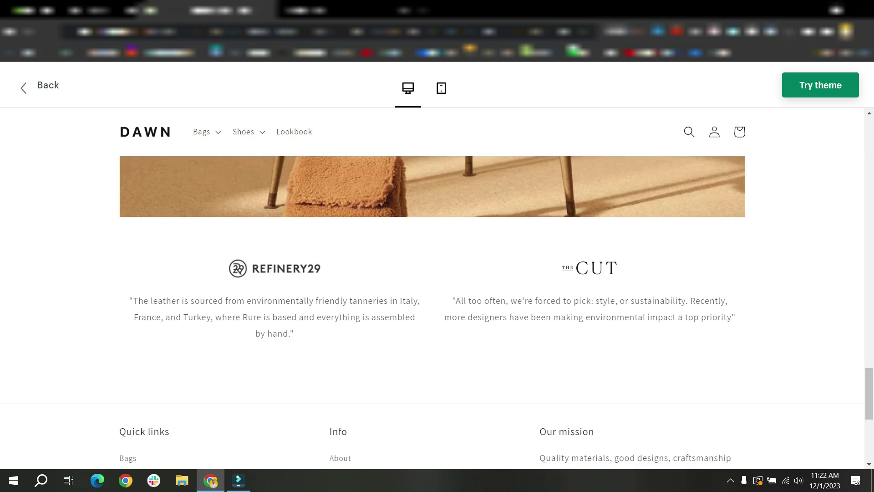
key("ctrl+Tab")
left_click(446, 278)
key("ctrl+a")
type("The CUT")
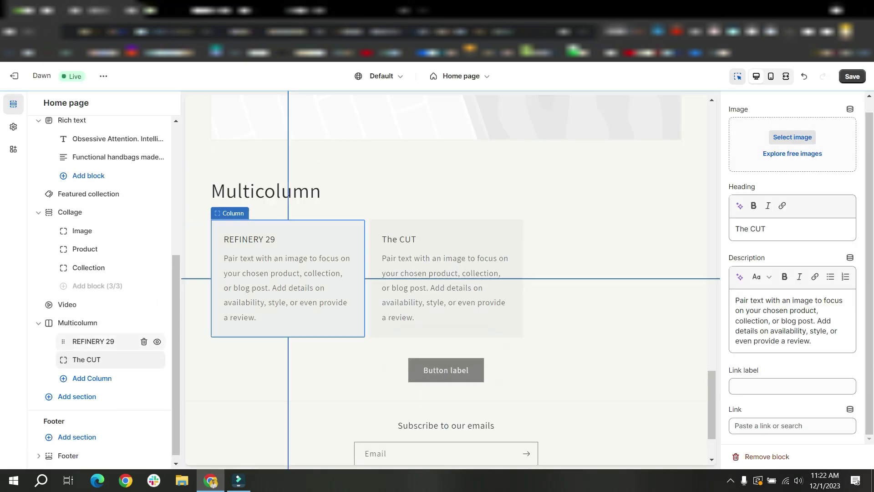
Replace the REFINERY 29 column's description with the demo page's quote beginning "The leather is sourced from environmentally friendly tanneries".
left_click(288, 287)
key("ctrl+Tab")
left_click_drag(222, 318, 130, 300)
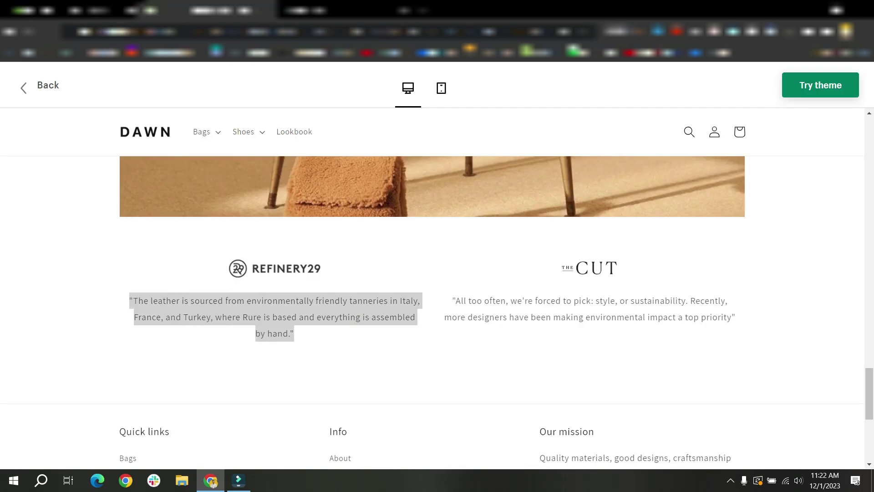
key("ctrl+c")
key("ctrl+Tab")
key("ctrl+Tab")
left_click(792, 320)
key("ctrl+a")
key("ctrl+v")
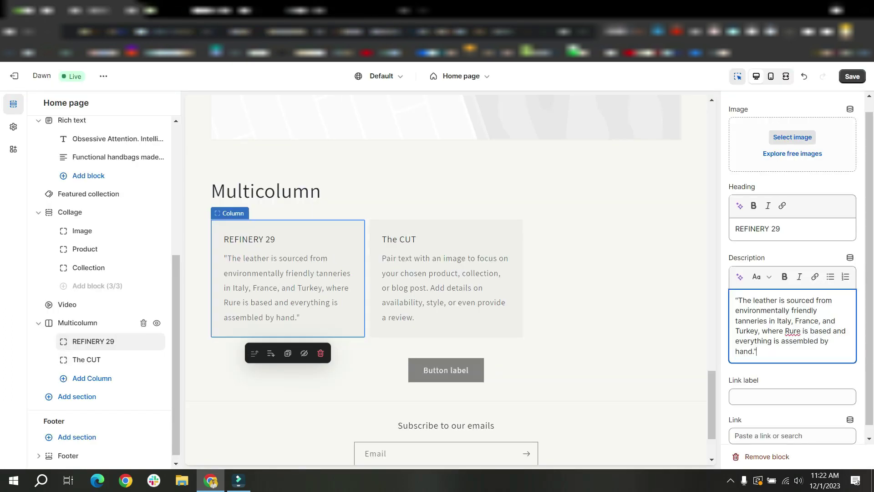
Replace The CUT column's description with the demo page's quote beginning "All too often, we're forced to pick".
left_click(446, 273)
key("ctrl+Tab")
left_click_drag(734, 317, 444, 296)
key("ctrl+c")
key("ctrl+Tab")
key("ctrl+a")
key("ctrl+v")
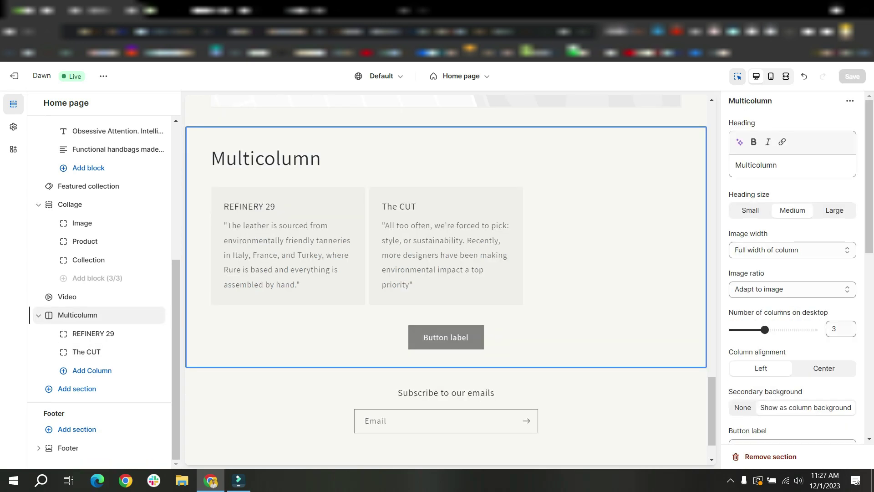
Set the Multicolumn section's number of columns on desktop to 2 and clear its button label.
left_click(840, 328)
key("BackSpace")
type("2")
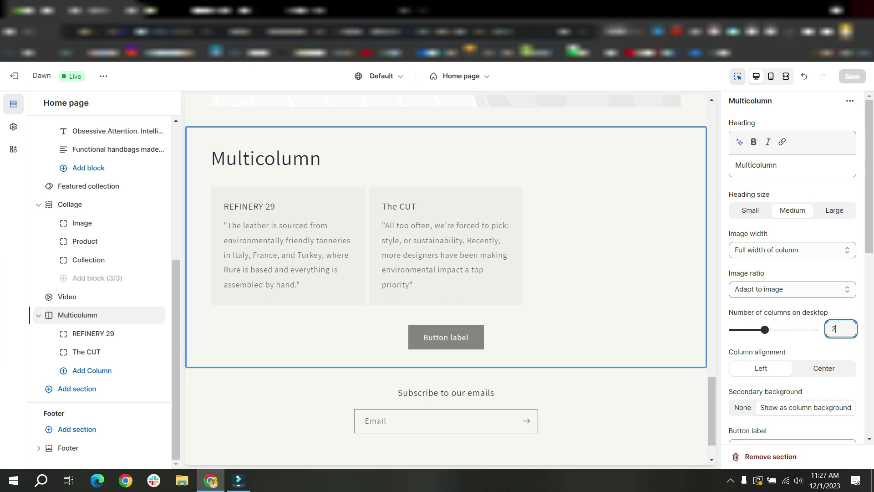
key("Return")
scroll(792, 268, "down", 3)
scroll(792, 261, "down", 1)
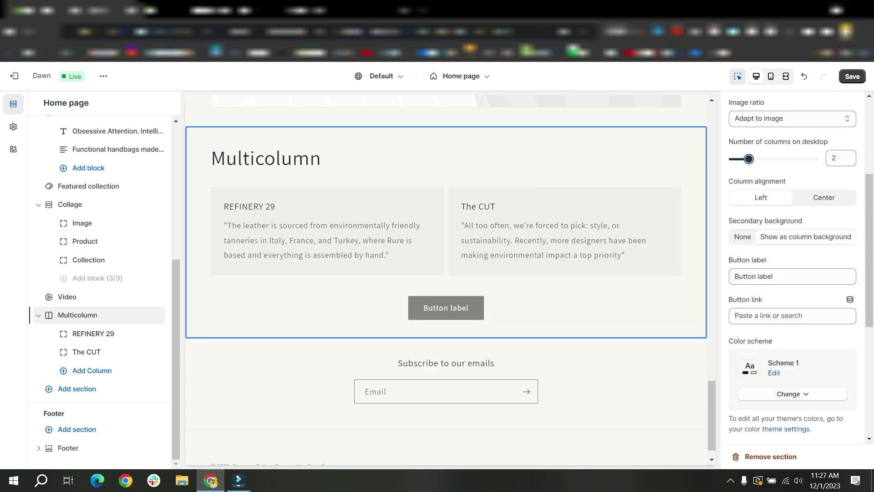
triple_click(765, 276)
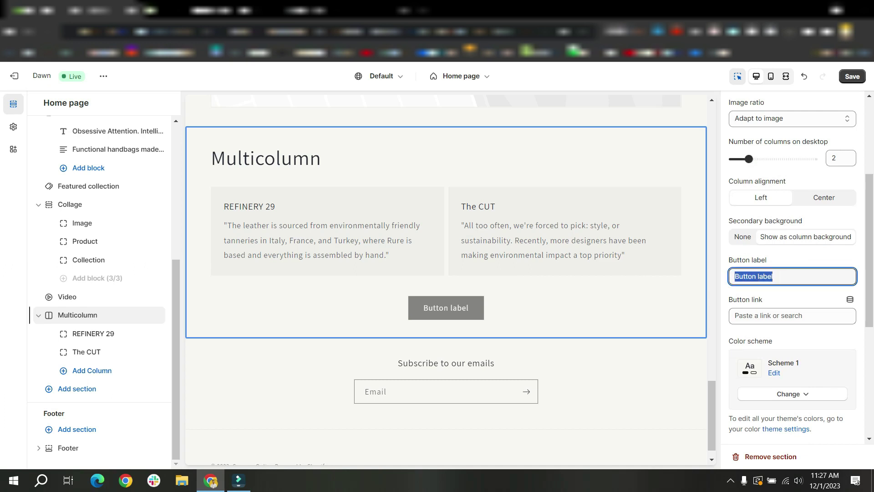
key("BackSpace")
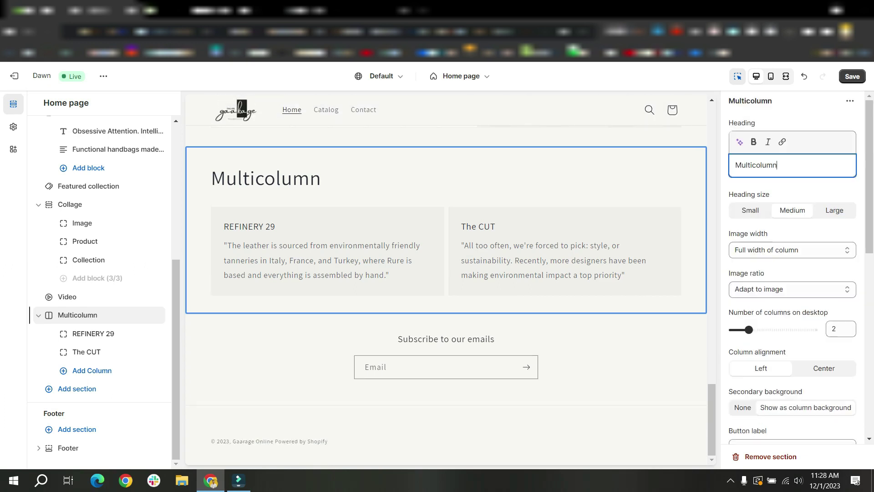
Clear the Multicolumn section's heading and set its column alignment to Center.
triple_click(777, 165)
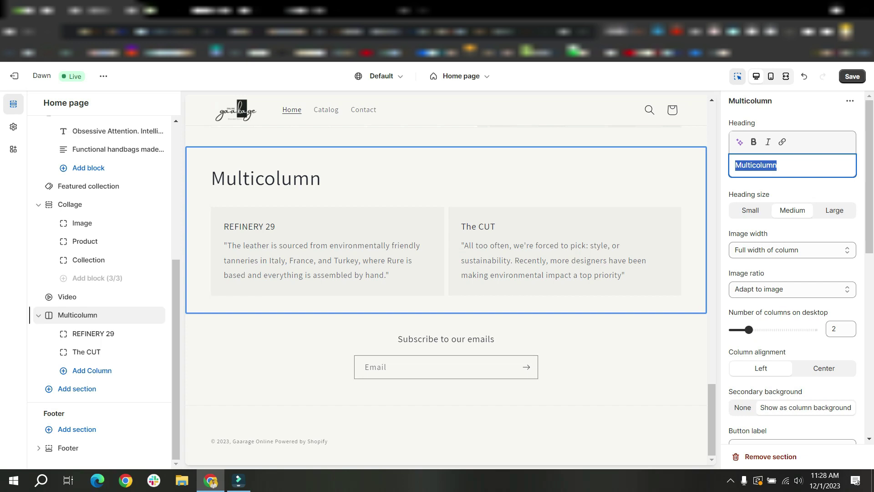
key("BackSpace")
scroll(792, 273, "down", 1)
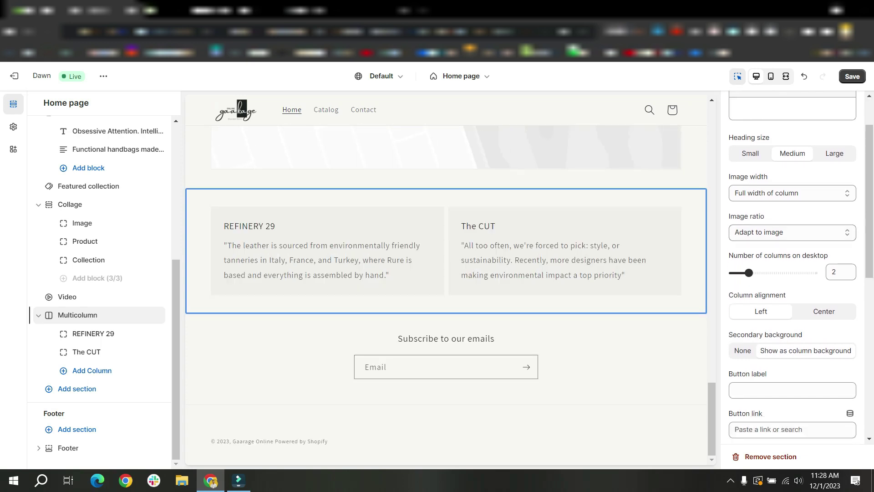
left_click(823, 311)
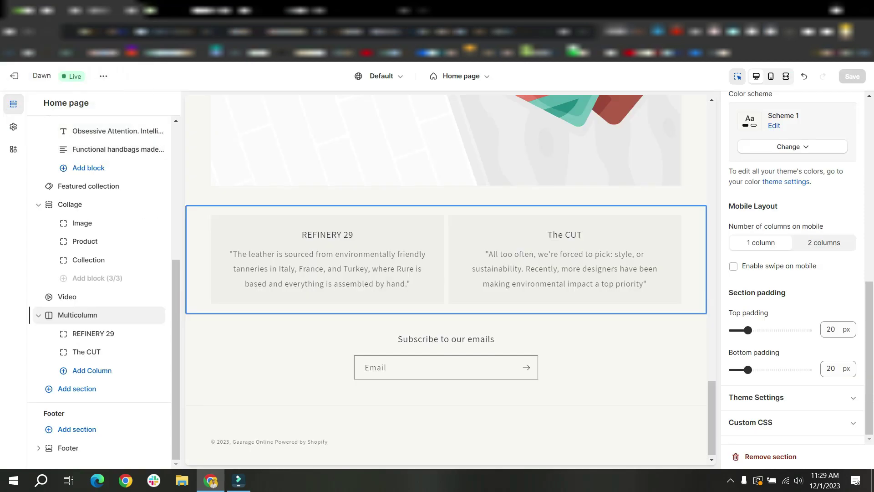
Add a second Multicolumn section below the first and fill its Quick links column's description with Bags, Shoes and Hoodies on separate lines.
left_click(77, 388)
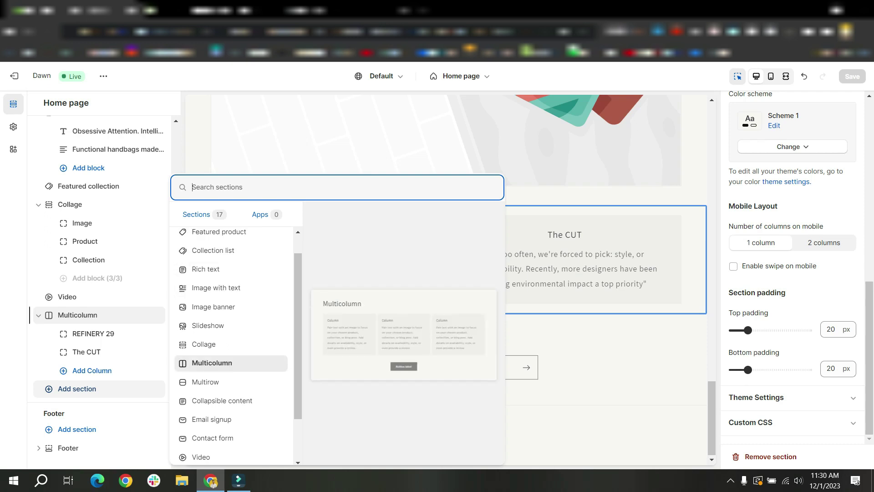
left_click(212, 362)
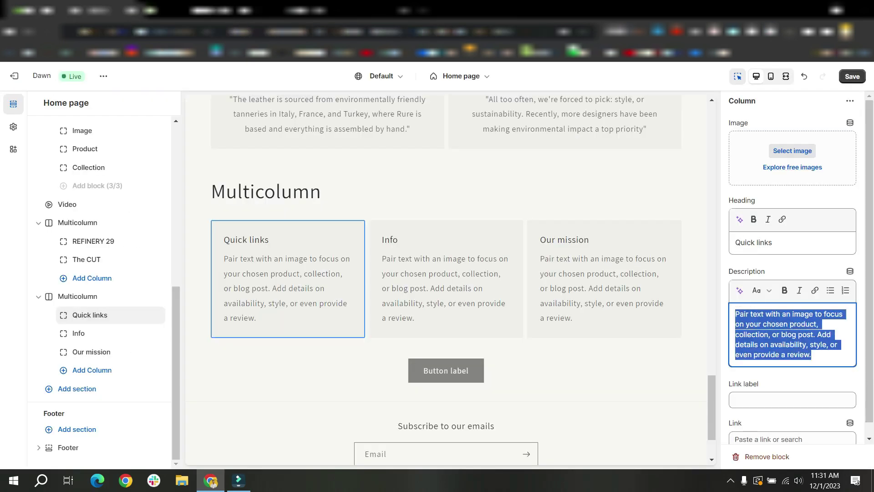
type("Bags")
key("Return")
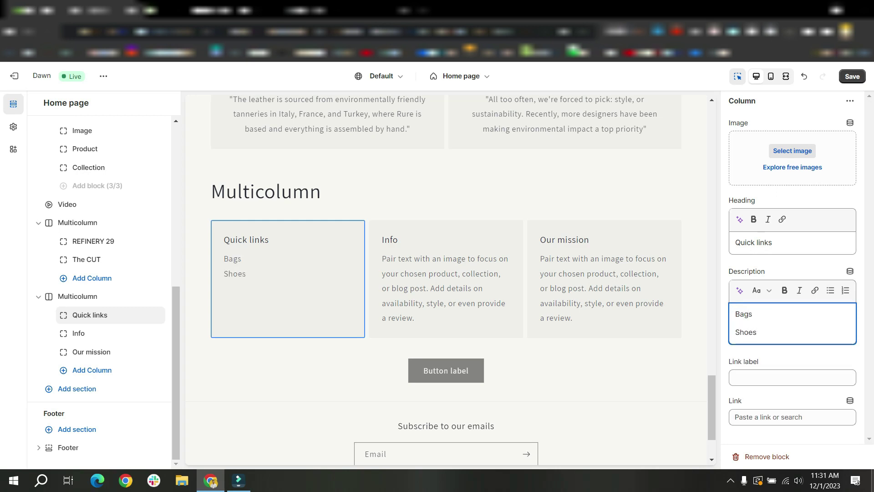
type("Shoes")
key("Return")
left_click(815, 289)
key("Escape")
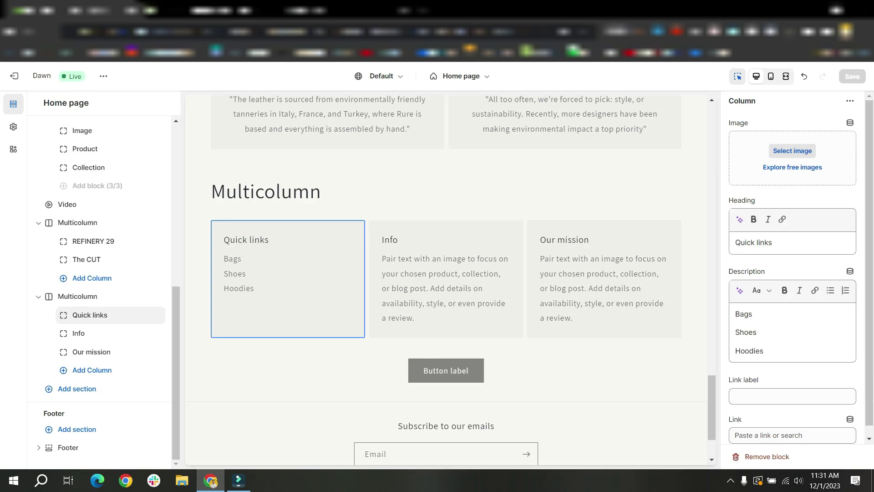
Replace the Info column's description with About Us, Contact Us, Privacy Policy and Shipping Policy on separate lines.
left_click(78, 333)
triple_click(791, 319)
type("About Us")
key("Return")
type("Contact")
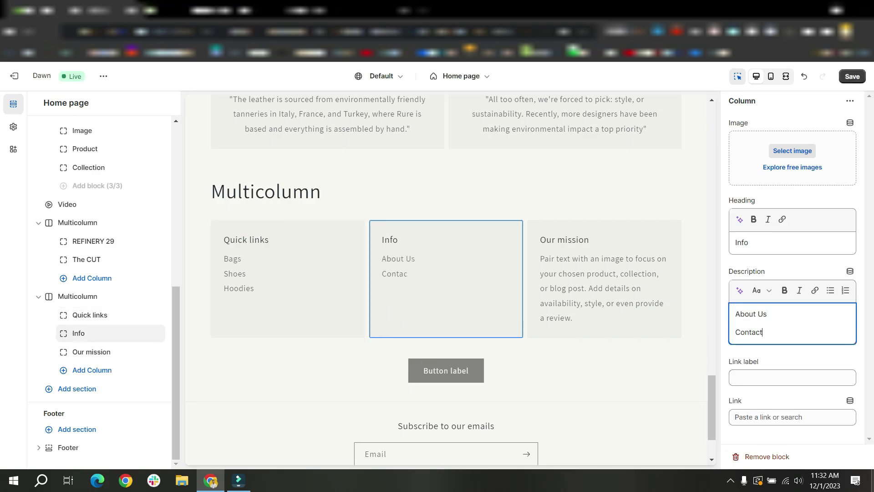
type(" Us")
key("Return")
type("Privacy Policy")
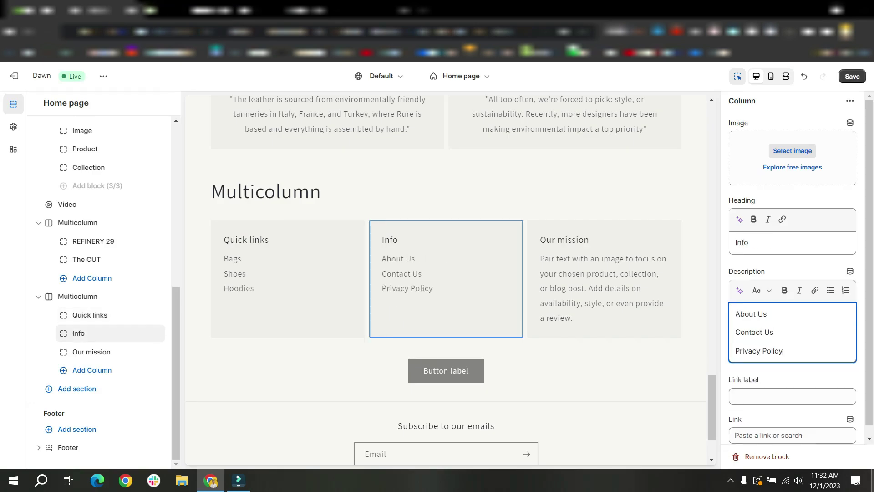
key("Return")
type("Shipping")
type(" Policy")
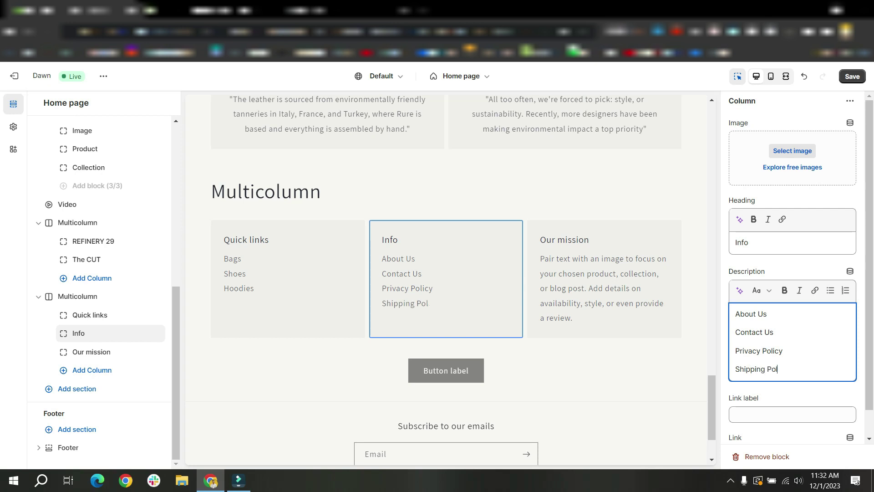
Replace the Our mission column's description with "Quality materials, good designs, craftsmanship and sustainability.".
left_click(91, 351)
triple_click(792, 334)
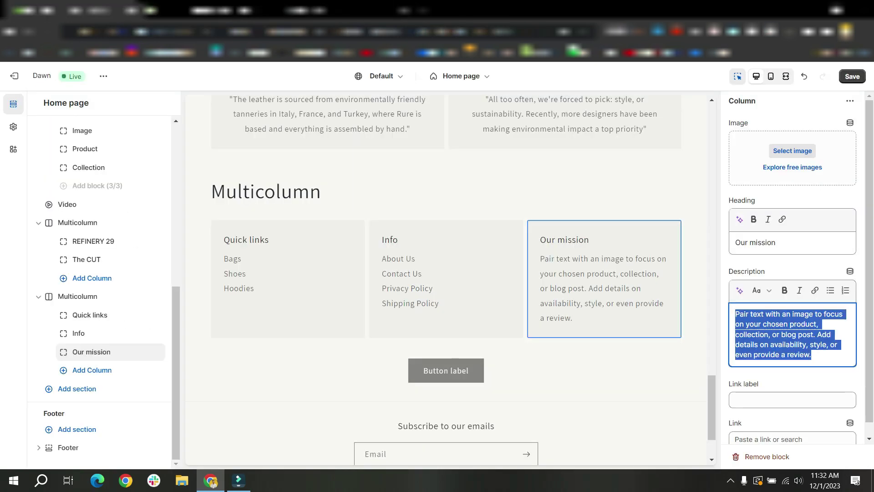
key("ctrl+v")
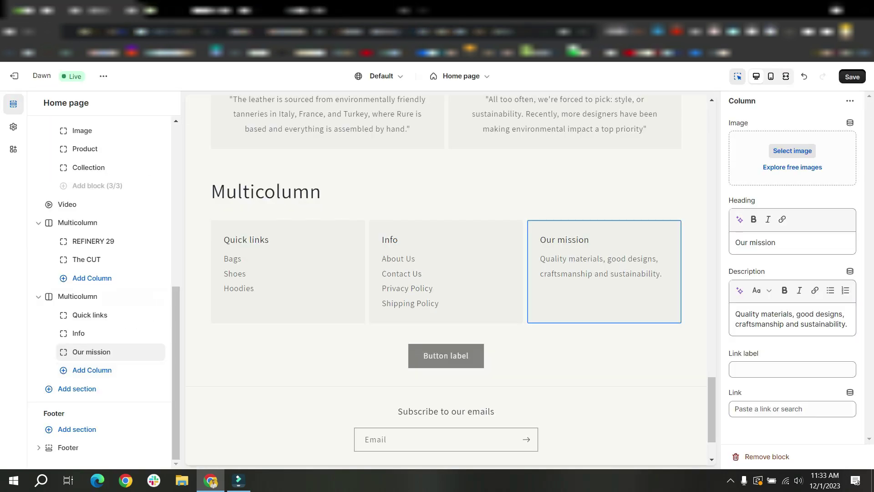
Clear the second Multicolumn section's heading and button label.
left_click(78, 296)
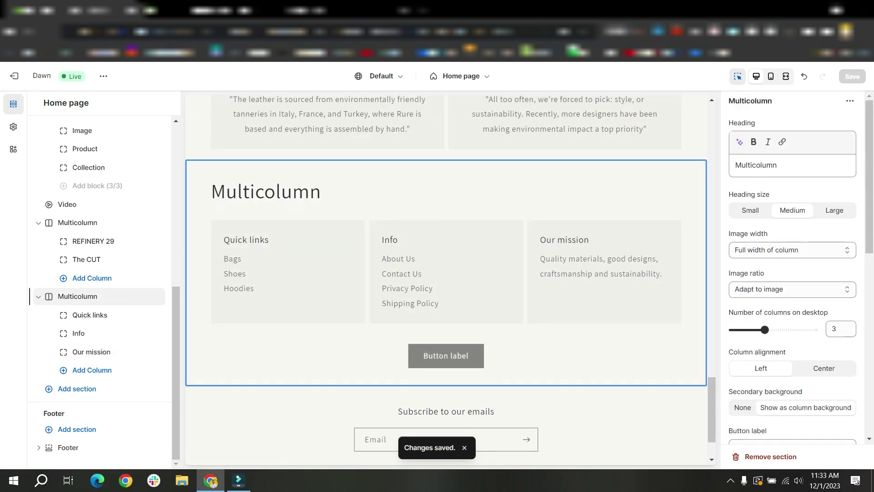
scroll(792, 273, "down", 5)
scroll(792, 273, "up", 5)
key("BackSpace")
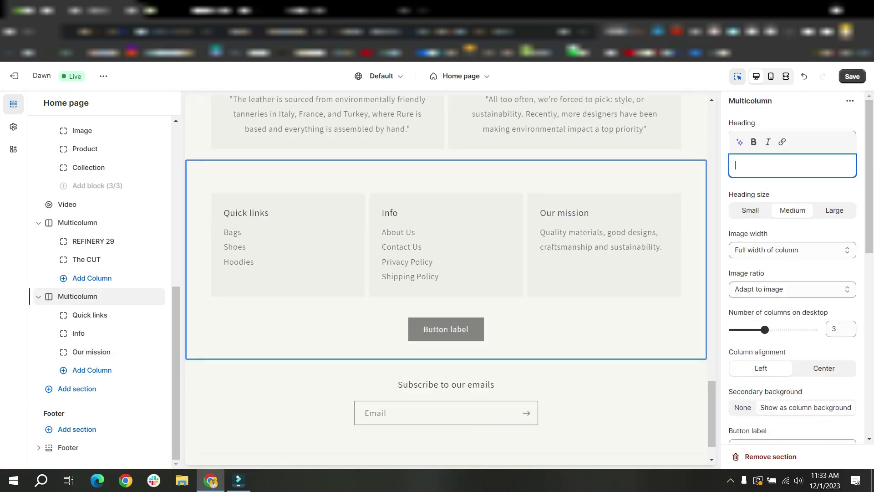
scroll(792, 268, "down", 3)
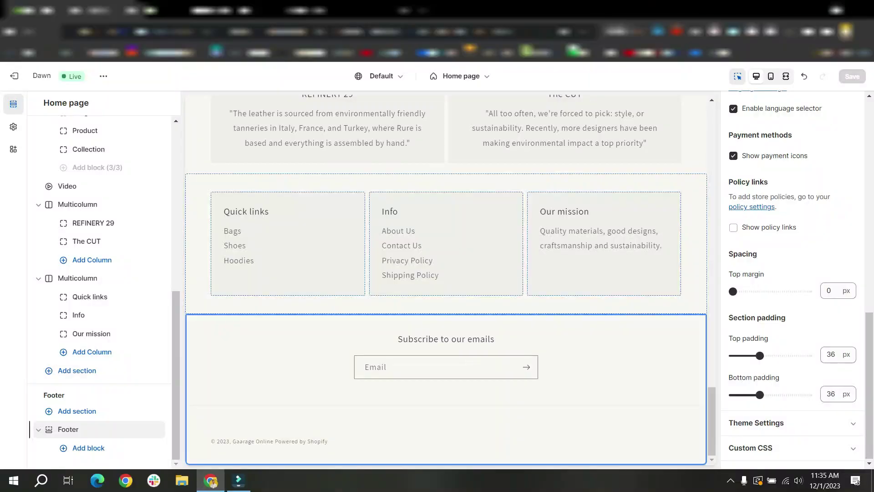
Enter the store's Facebook, Instagram and YouTube links in the footer's theme settings and save the changes.
left_click(774, 422)
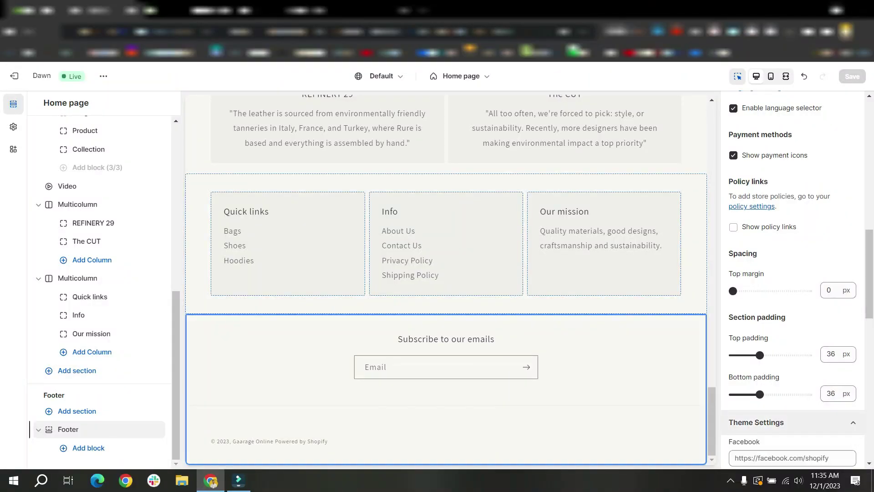
scroll(792, 273, "down", 5)
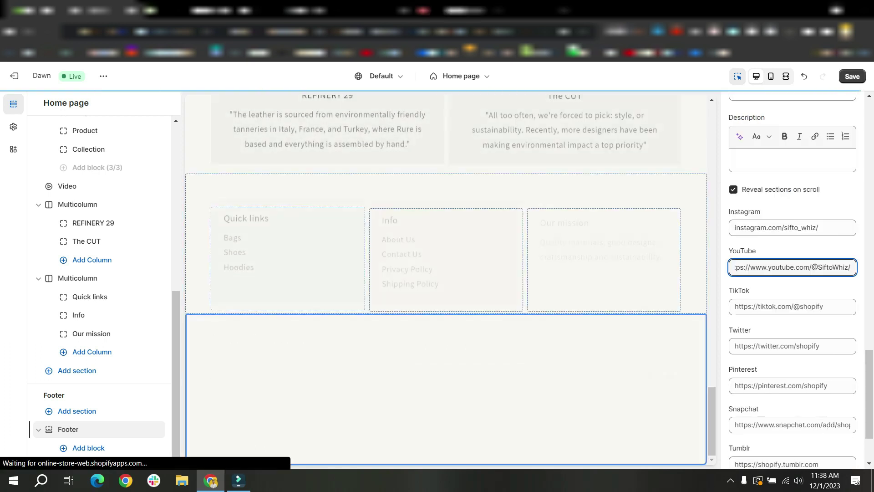
scroll(792, 273, "down", 2)
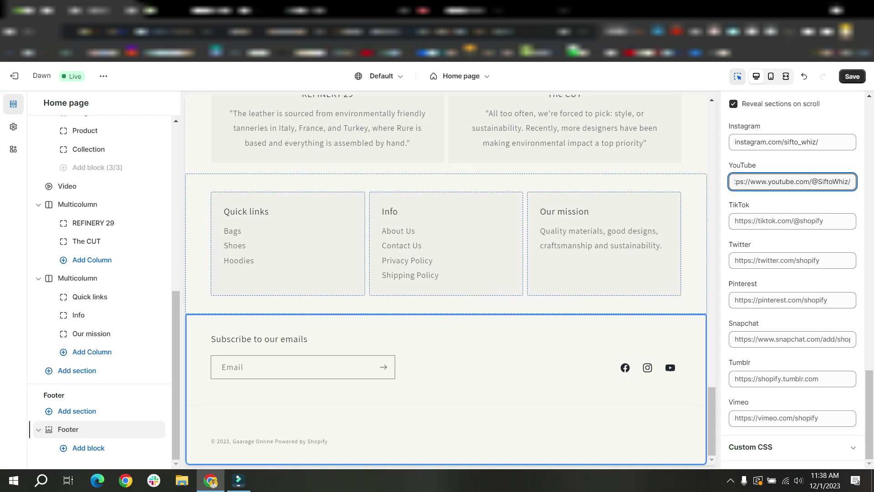
key("ctrl+s")
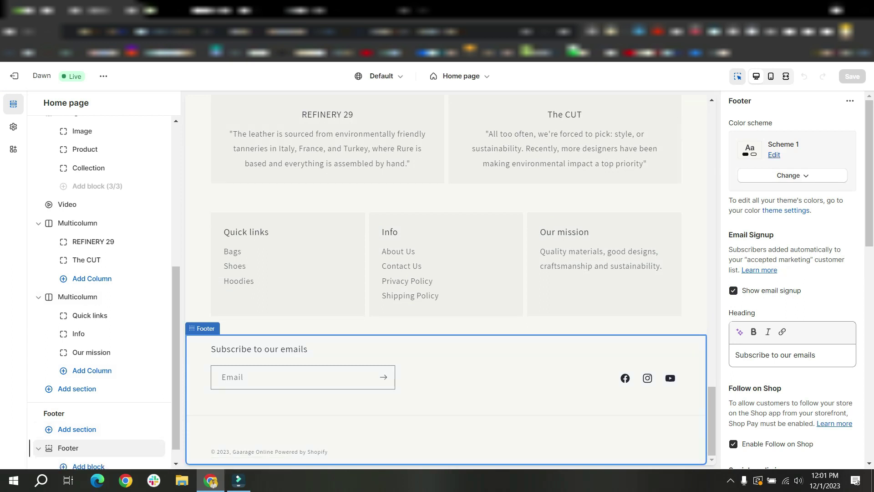
Change the footer's color scheme to Scheme 4 and save the changes.
left_click(774, 154)
left_click(853, 104)
left_click(792, 175)
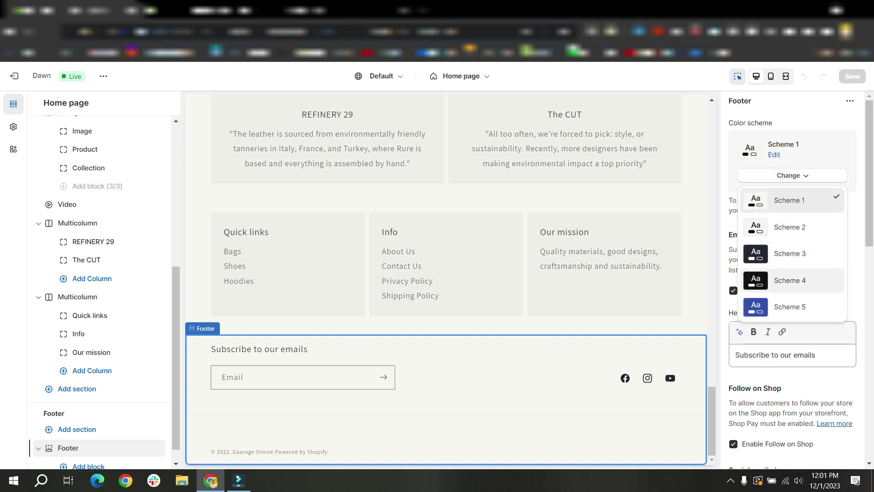
left_click(792, 280)
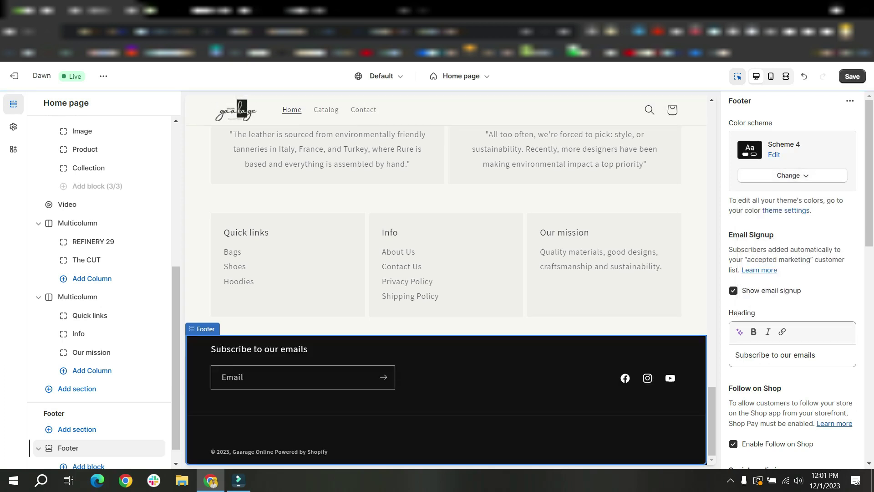
key("ctrl+s")
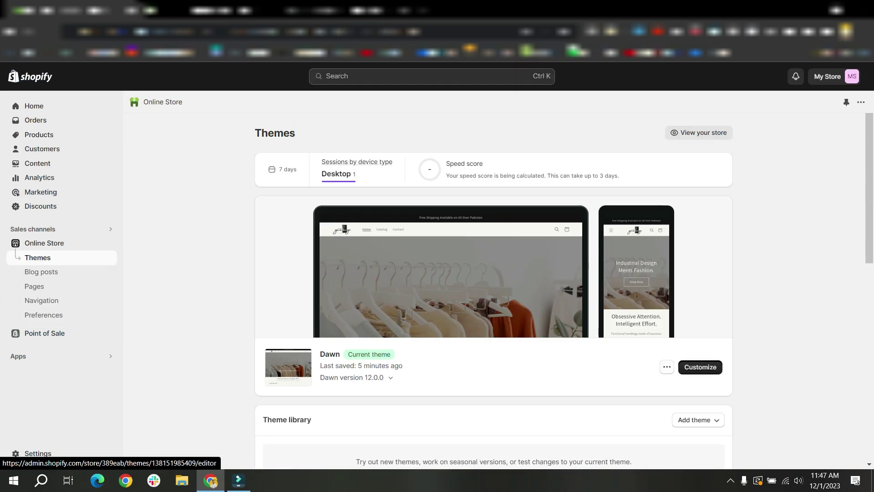
Open the Dawn theme for customization and switch the edited template to Default product.
left_click(700, 367)
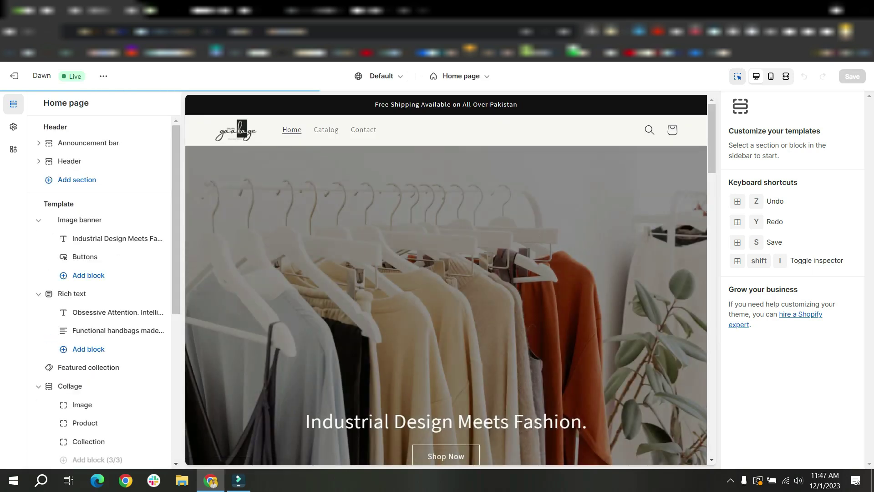
left_click(460, 76)
left_click(459, 148)
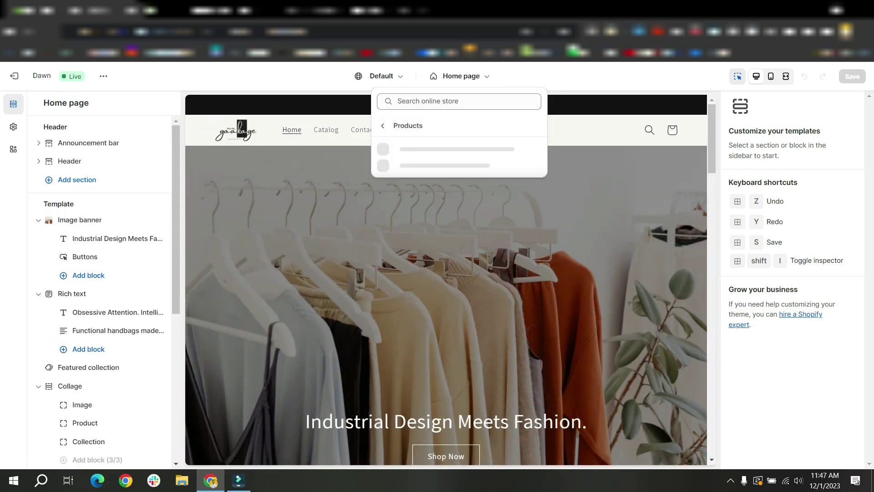
left_click(408, 146)
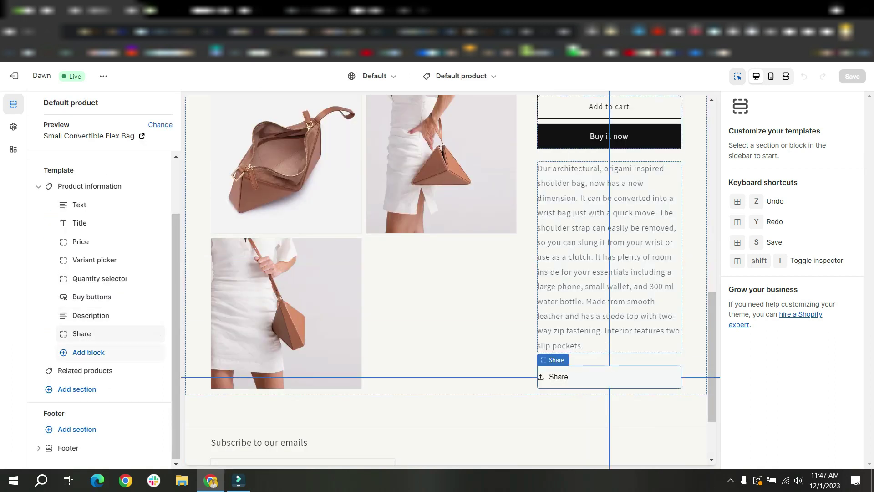
Add a Collapsible row block to Product information and set its heading to Materials, copied from the Dawn demo product page.
left_click(88, 351)
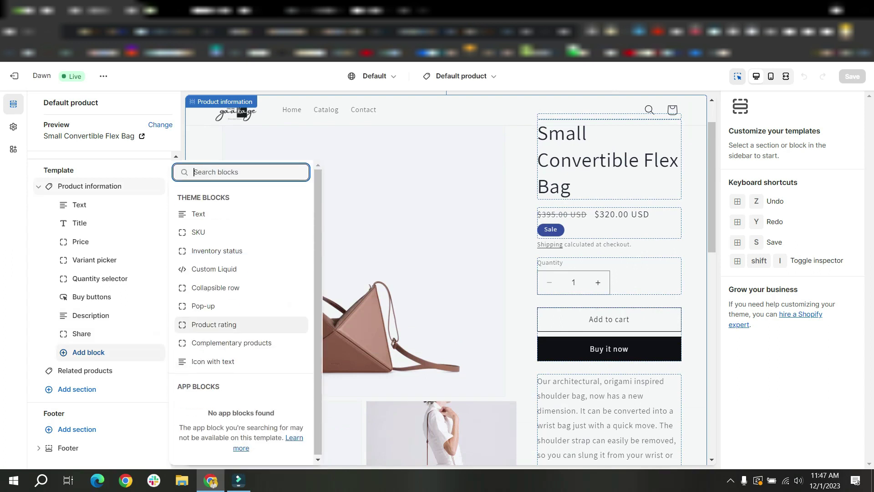
left_click(234, 288)
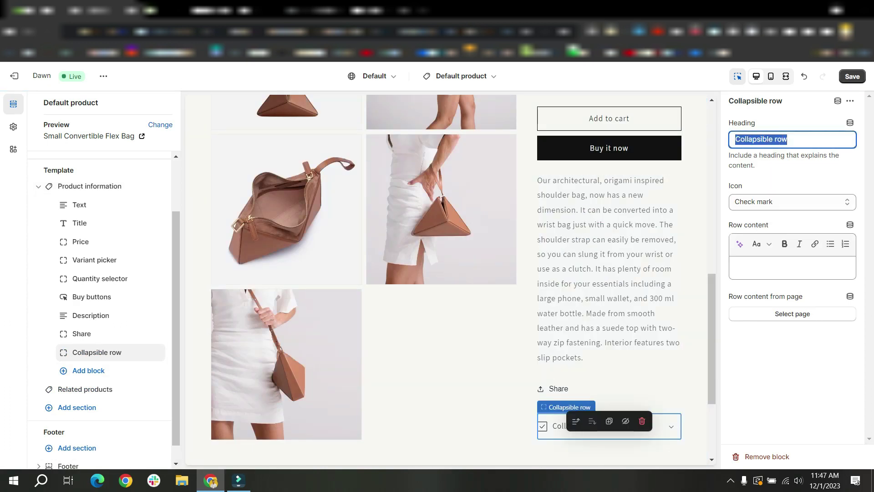
left_click(235, 10)
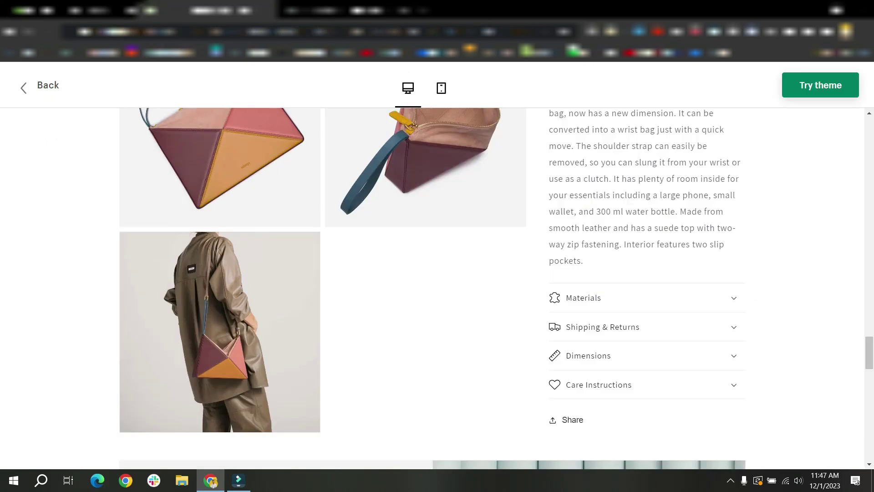
left_click(583, 297)
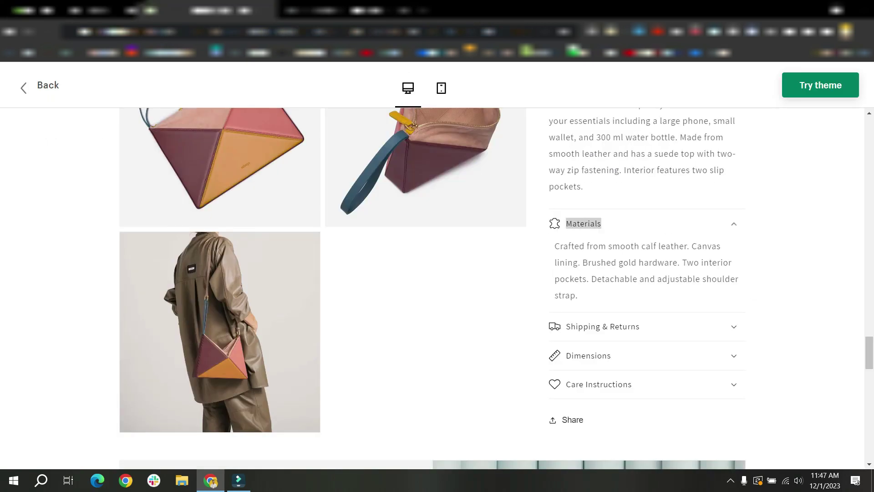
left_click(583, 223)
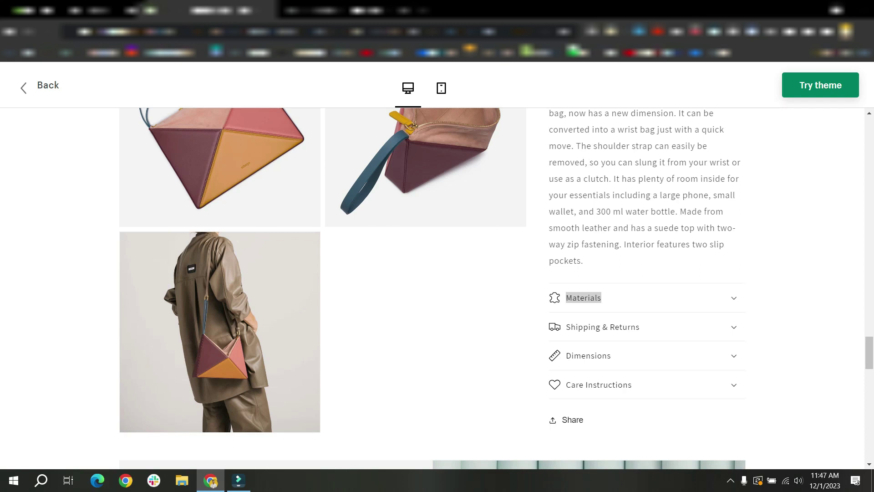
key("Return")
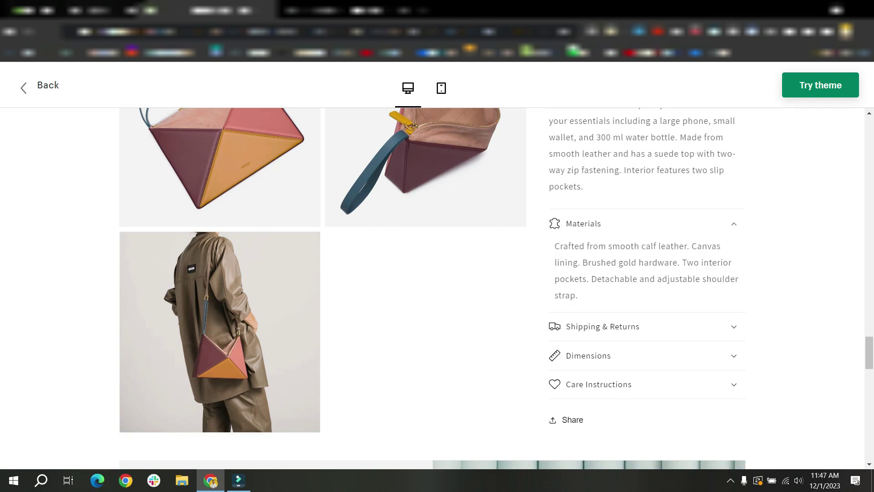
left_click(87, 10)
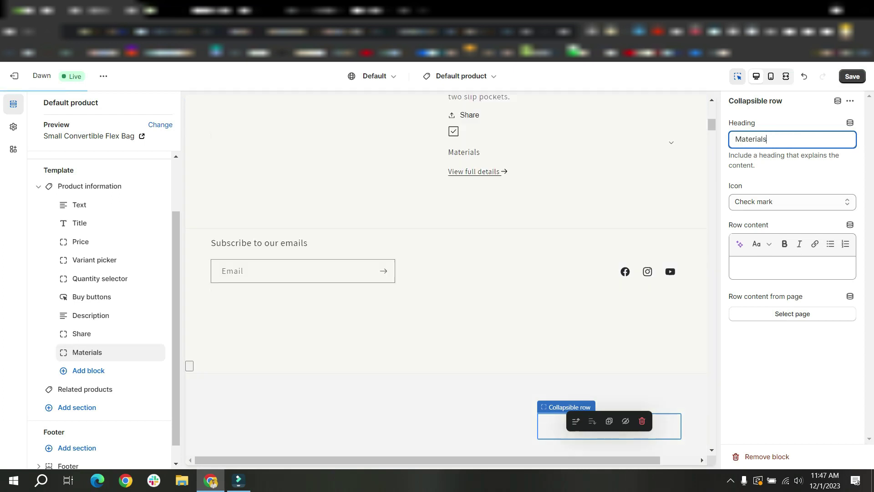
scroll(609, 304, "down", 4)
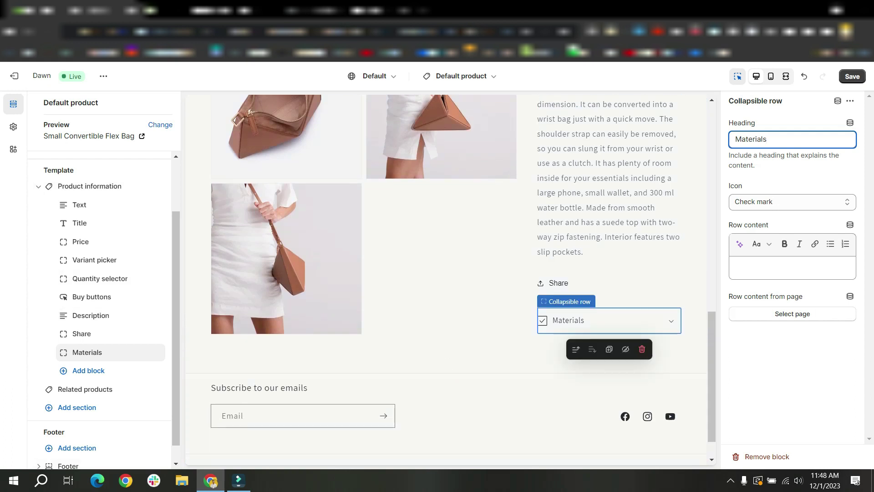
Set the Materials collapsible row's icon to Leather.
left_click(791, 202)
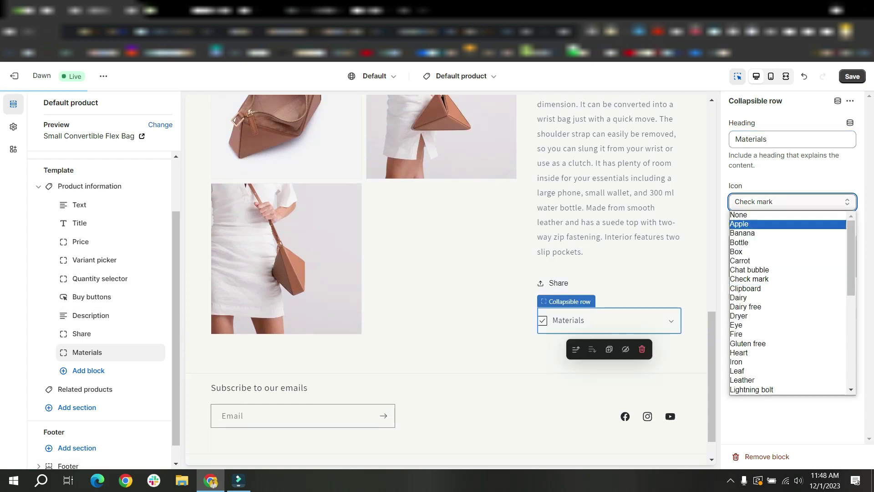
scroll(786, 267, "down", 3)
key("Return")
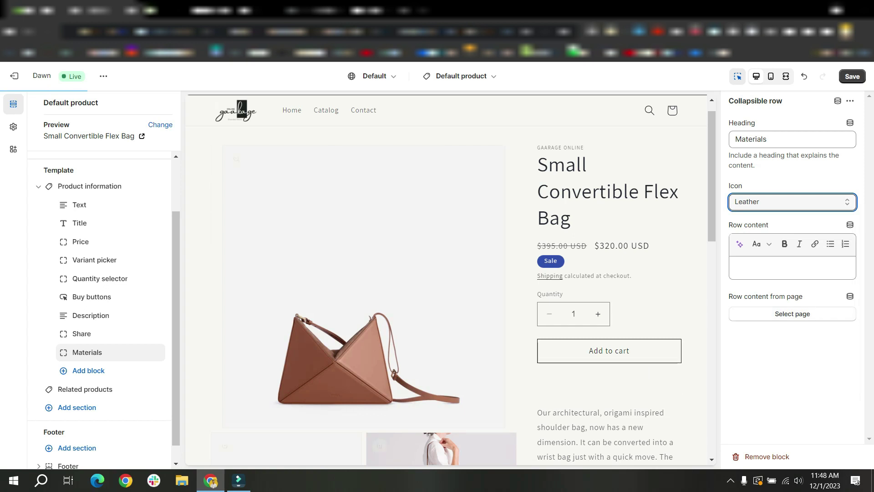
Fill the Materials row's content with the Materials paragraph copied from the Dawn demo product page, starting "Crafted from smooth calf leather.".
left_click(792, 267)
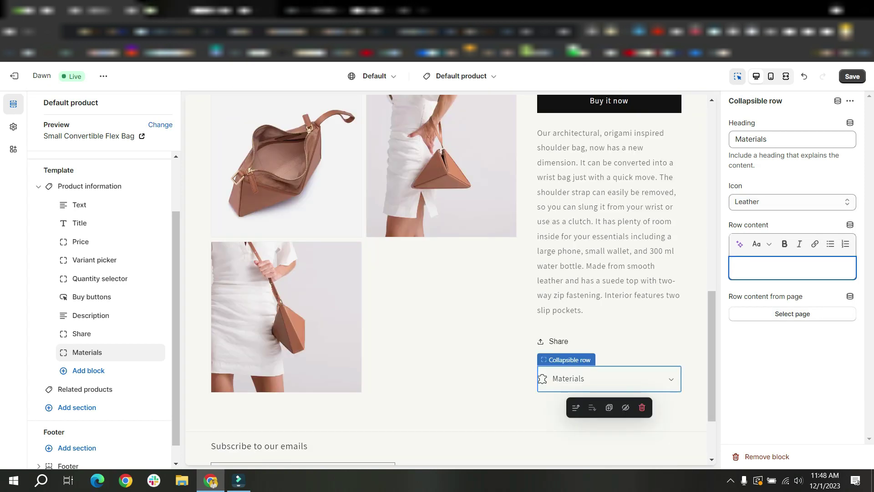
left_click(207, 10)
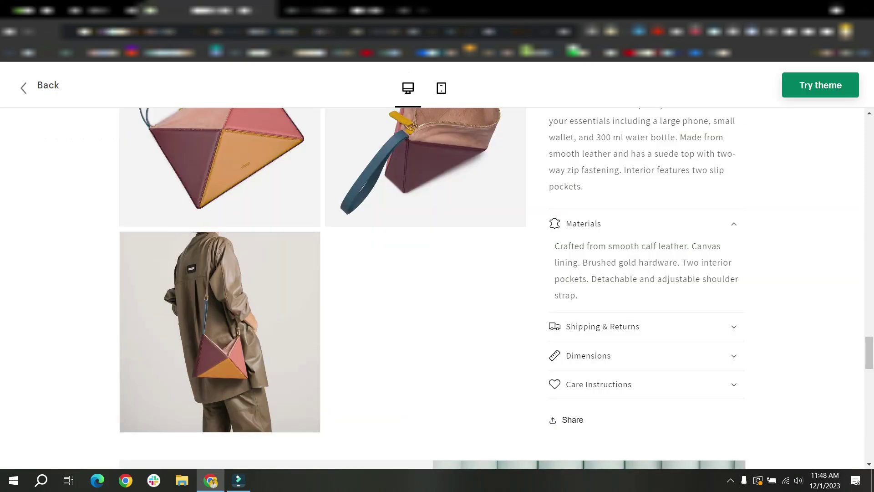
left_click_drag(576, 295, 554, 246)
key("ctrl+c")
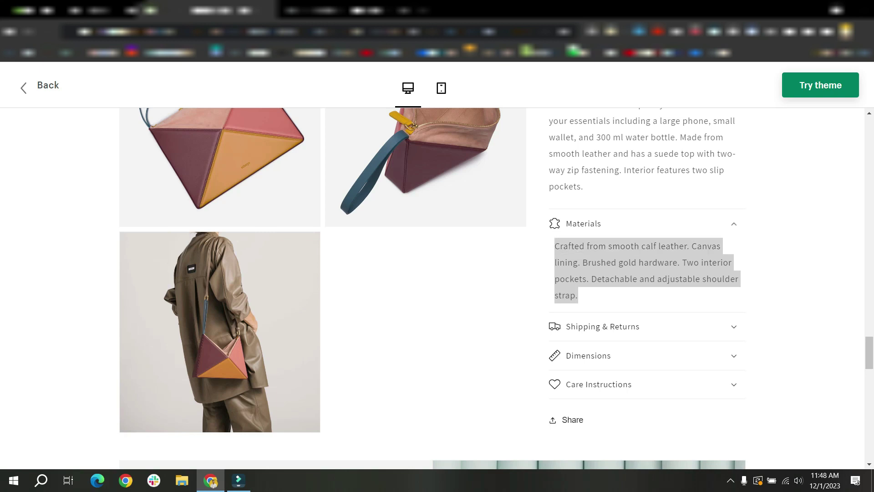
key("ctrl+Tab")
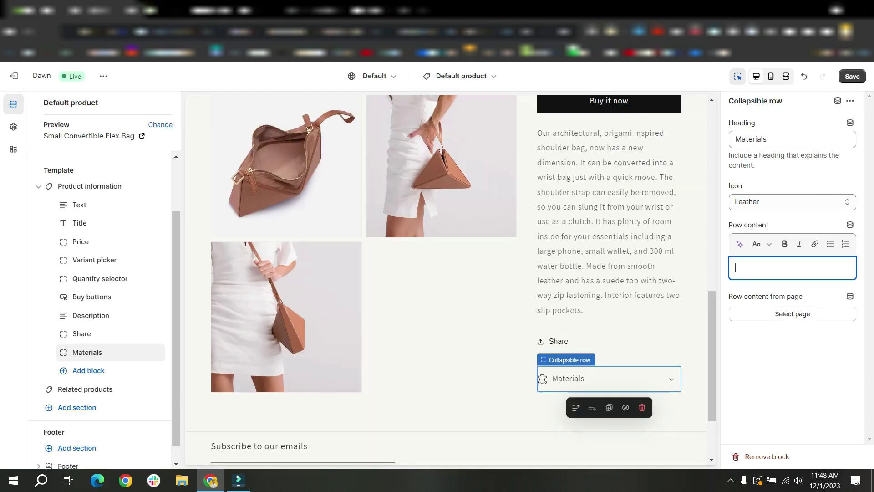
key("ctrl+v")
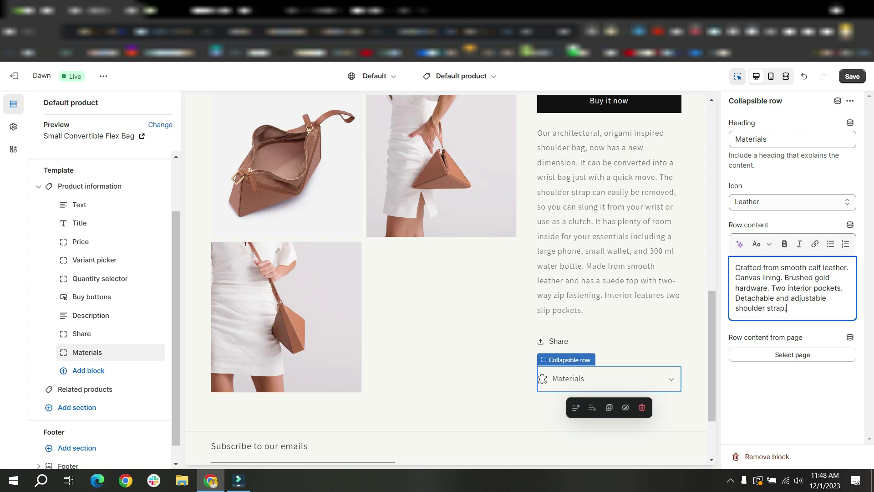
Add another Collapsible row block to Product information, headed Shipping & Returns, and browse its icon options.
left_click(88, 370)
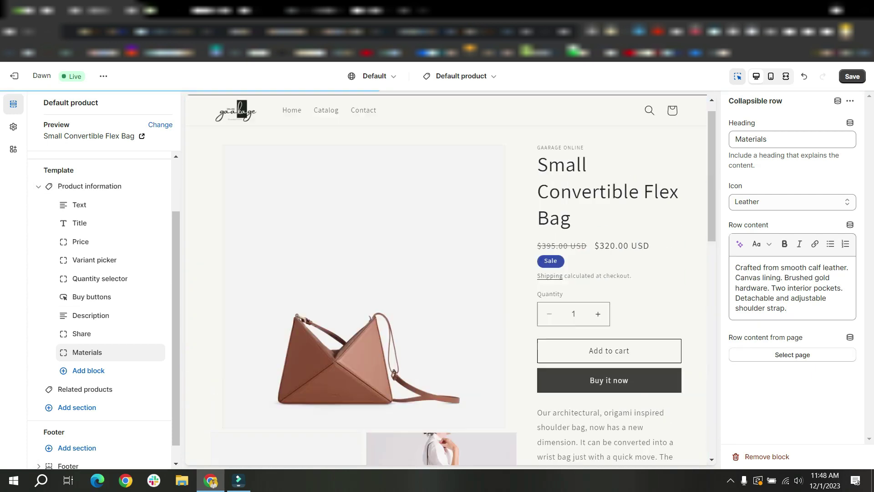
left_click(216, 287)
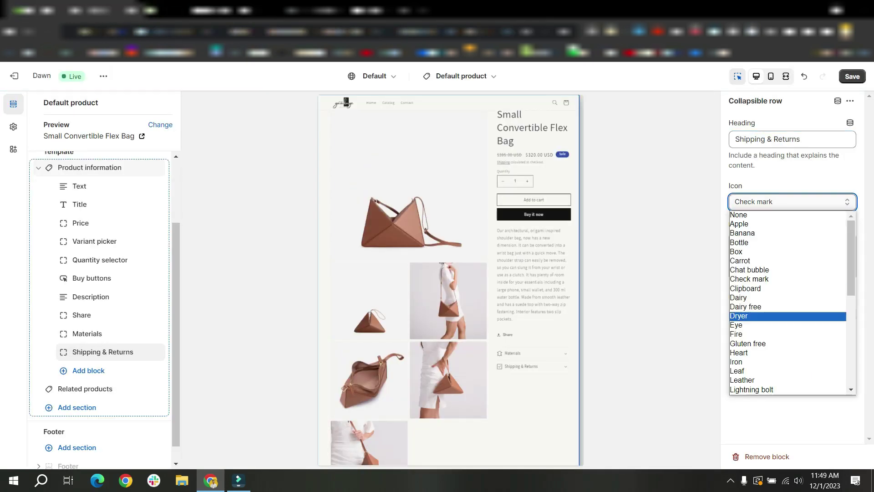
scroll(792, 303, "down", 5)
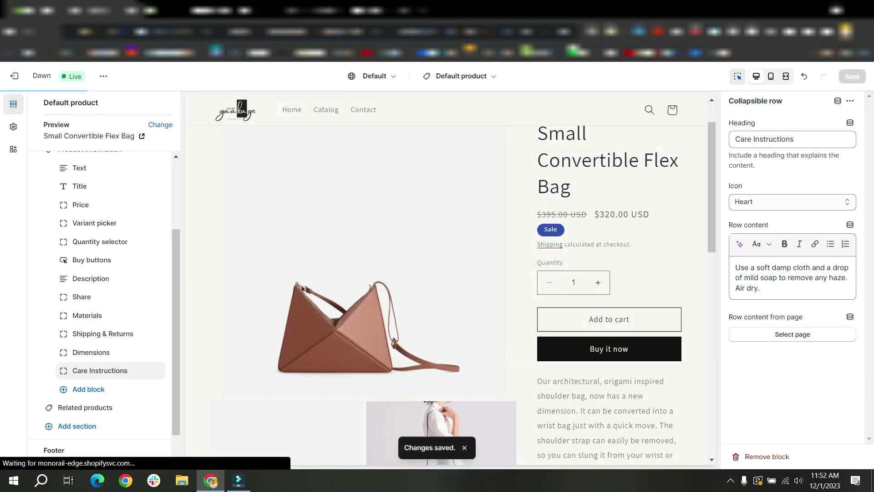
Review the live product page, expanding and collapsing the Materials, Shipping & Returns, Dimensions and Care Instructions rows.
left_click(342, 10)
left_click_drag(868, 135, 868, 192)
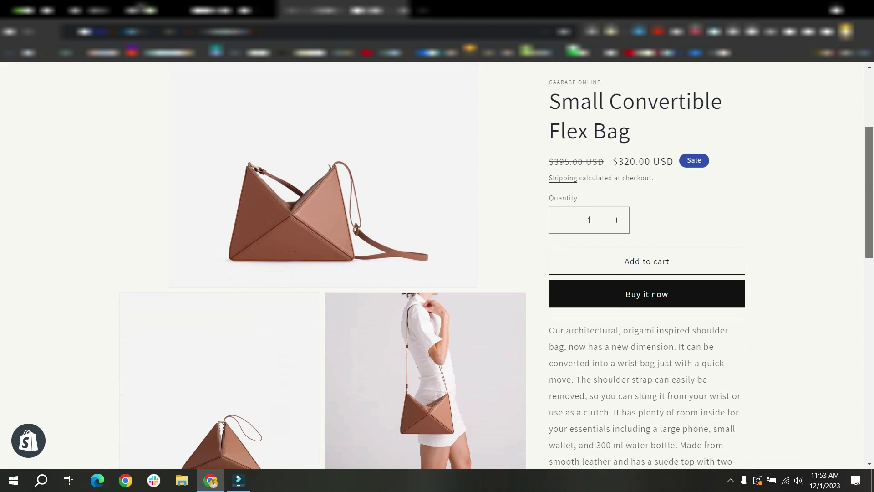
scroll(437, 264, "down", 6)
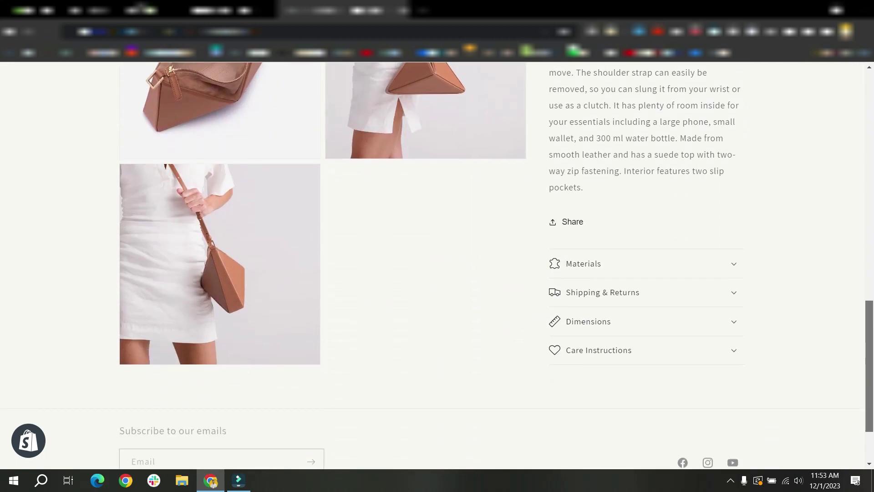
left_click(646, 263)
left_click(646, 292)
left_click(647, 321)
left_click(646, 350)
left_click(646, 255)
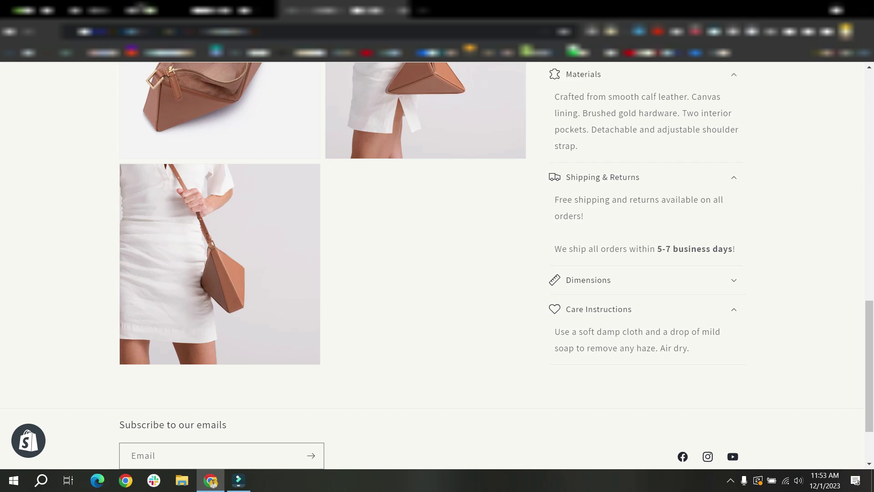
left_click(646, 309)
left_click(602, 218)
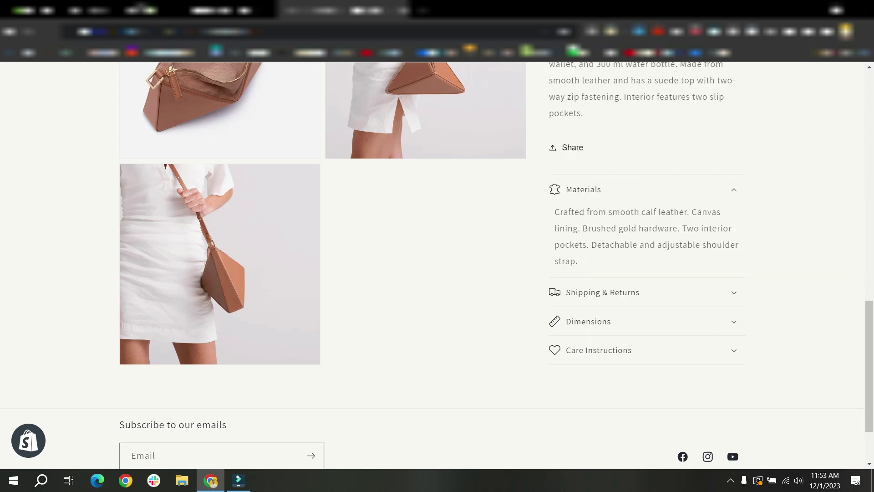
left_click(583, 189)
Add an Image with text section to the product template and set its desktop image placement to Image second.
scroll(496, 266, "down", 3)
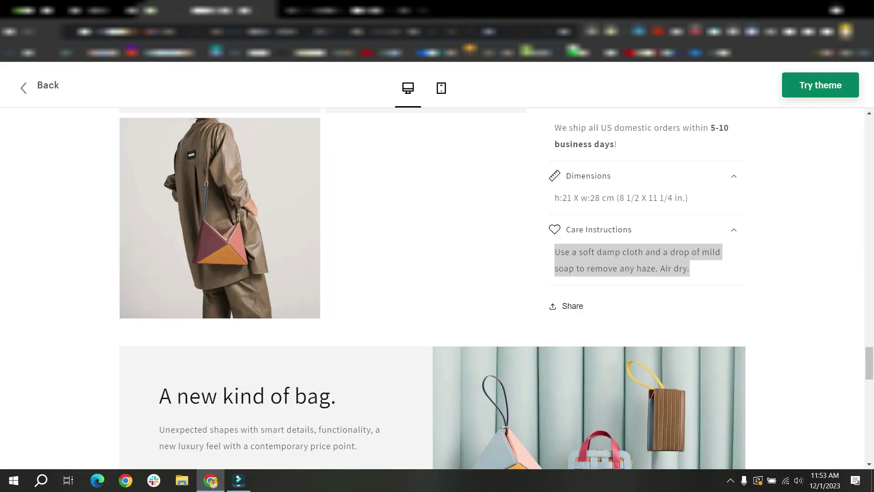
scroll(432, 287, "down", 5)
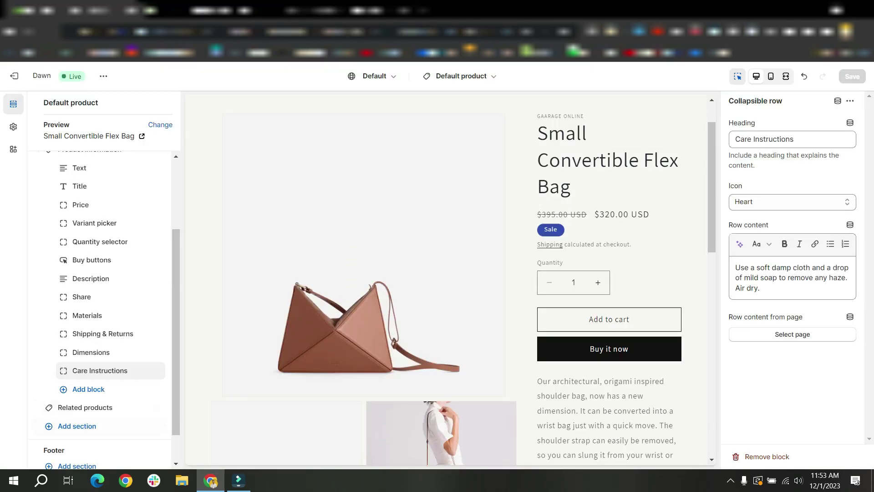
left_click(77, 426)
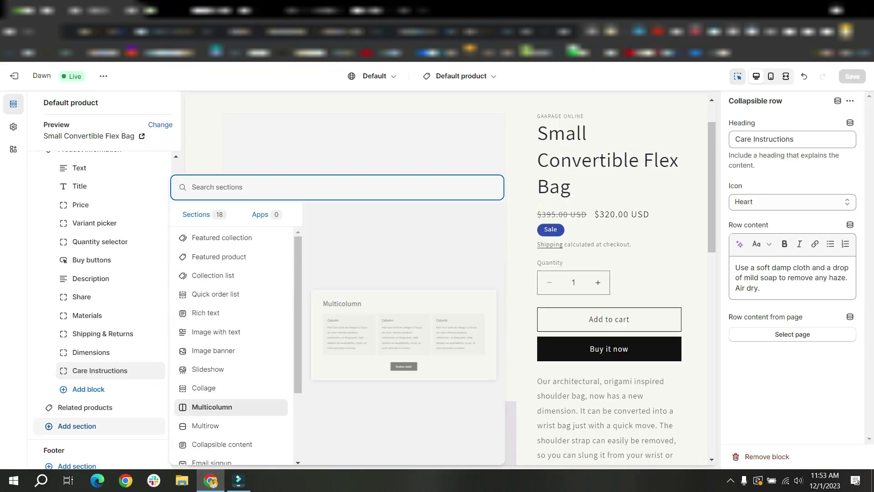
left_click(216, 331)
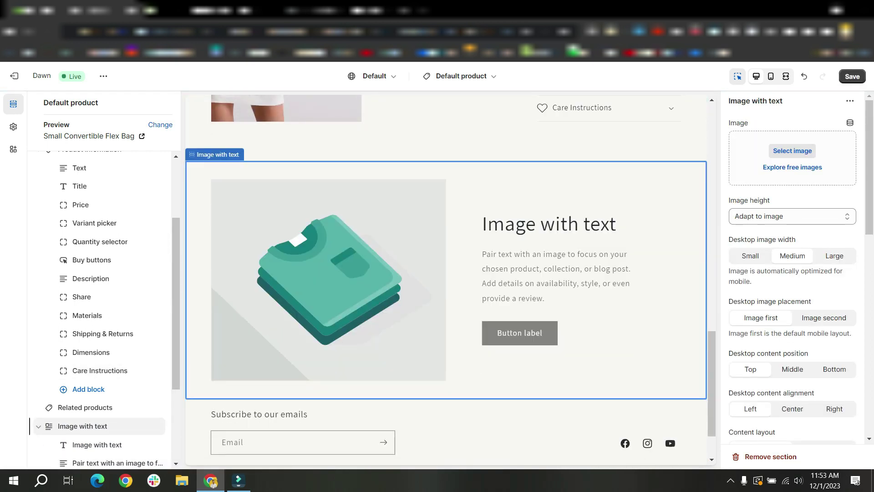
left_click(823, 318)
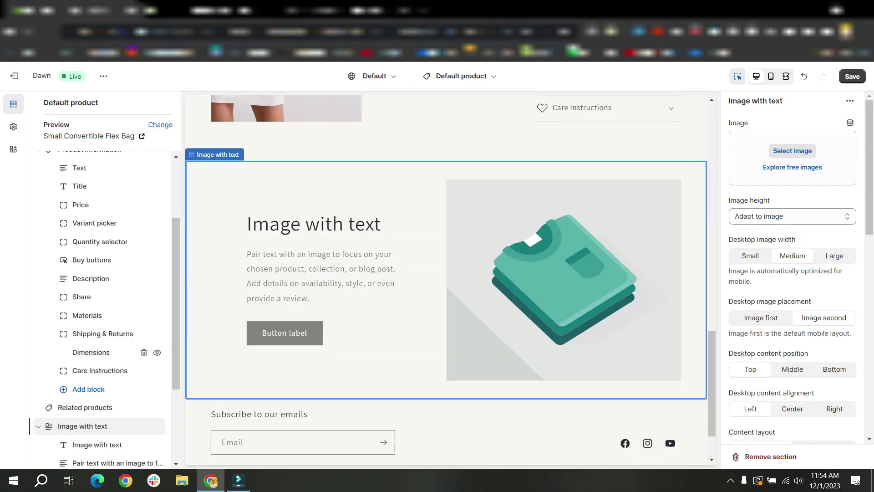
Set the section heading to "A new kind of bag." and text to "Unexpected shapes with smart details, functionality, a new luxury feel with a contemporary price point.".
left_click(313, 224)
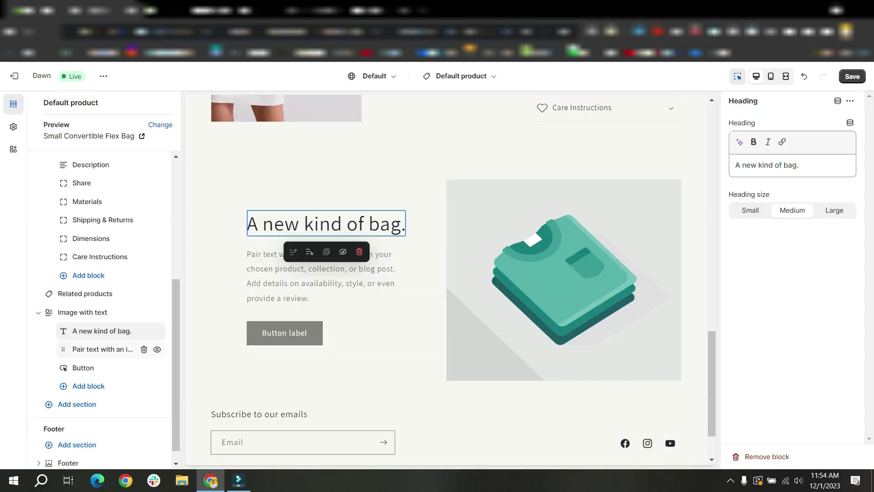
left_click(102, 349)
left_click(770, 195)
key("ctrl+a")
type("Unexpected shapes with smart details, functionality, a new luxury feel with a contemporary price point.")
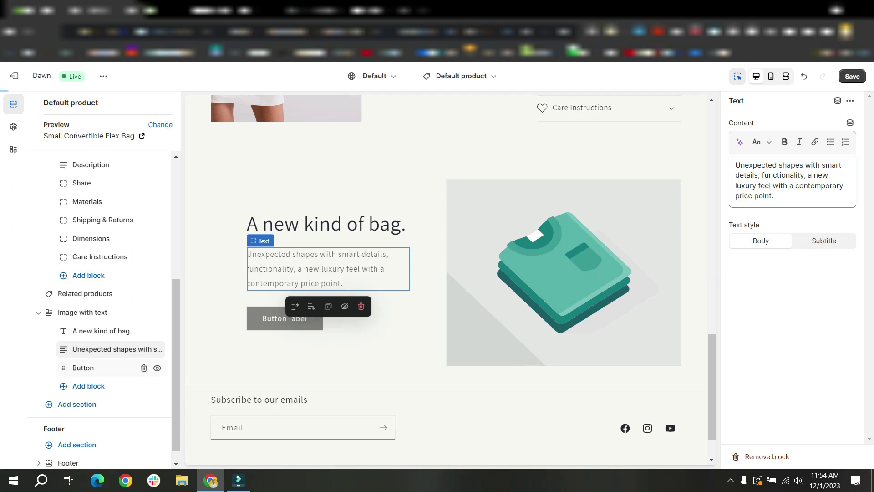
Remove the Button block from the Image with text section and save the changes.
left_click(103, 368)
left_click(143, 367)
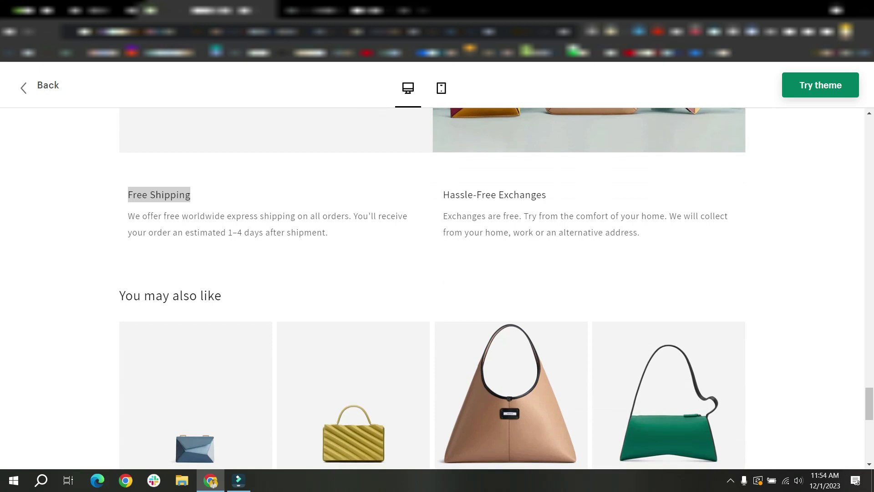
Consult the demo page's Free Shipping and Hassle-Free Exchanges columns and add a Multicolumn section below Image with text.
left_click_drag(190, 194, 608, 216)
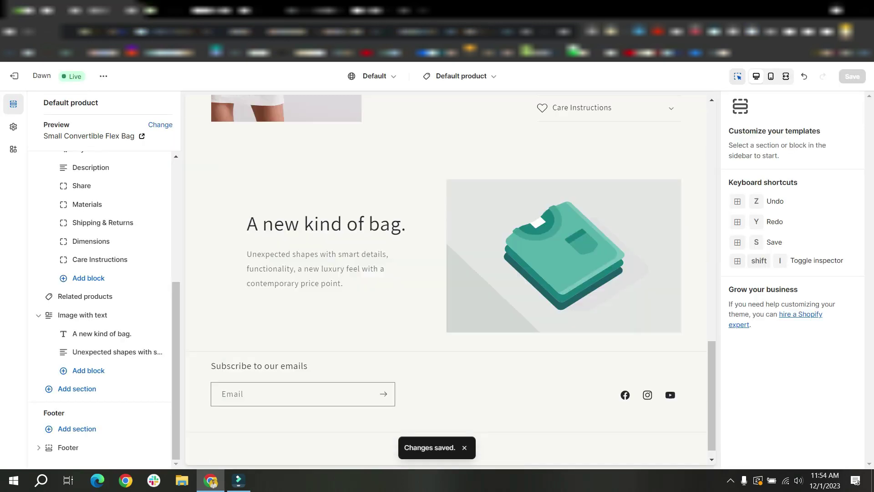
left_click(77, 389)
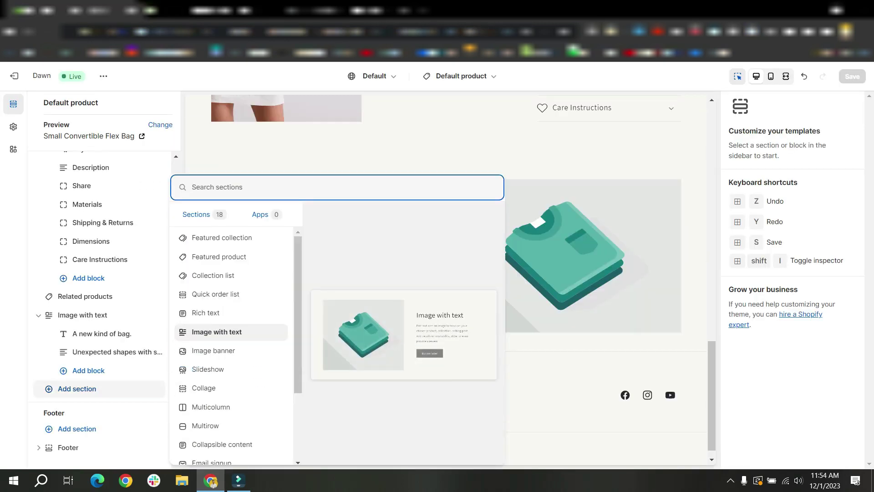
left_click(211, 406)
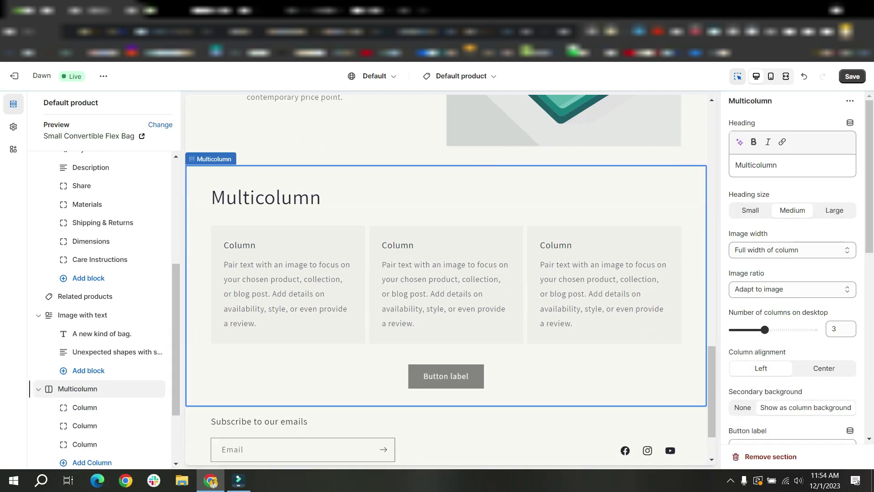
scroll(105, 352, "down", 2)
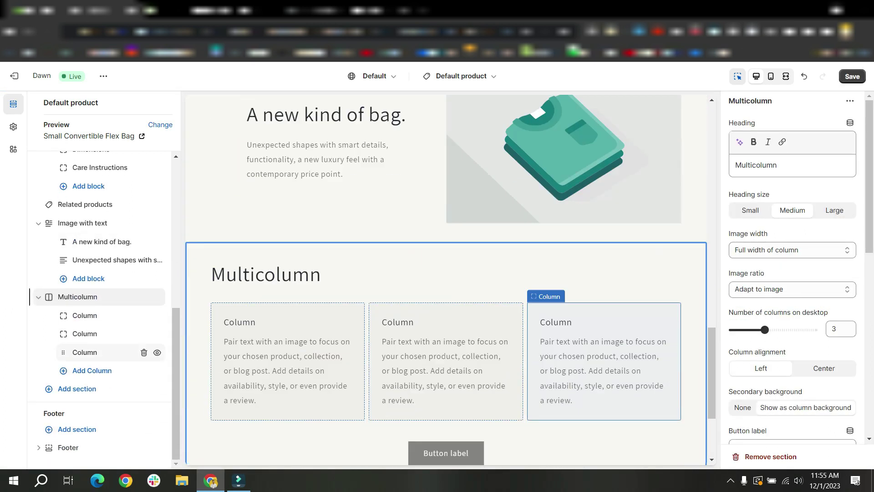
Reduce the Multicolumn section to two columns on desktop by deleting the third column, and clear its heading and button label.
left_click(144, 352)
left_click_drag(764, 329, 748, 329)
scroll(792, 273, "down", 3)
triple_click(756, 276)
key("BackSpace")
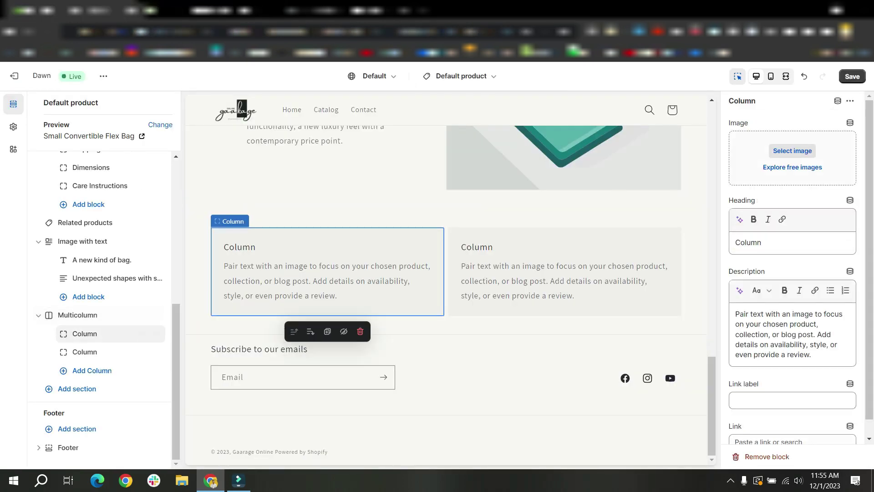
Title the first column Free Shipping with description "We offer free worldwide express shipping on all orders. You'll receive your order an estimated 1–4 days after shipment.".
type("Free Shipping")
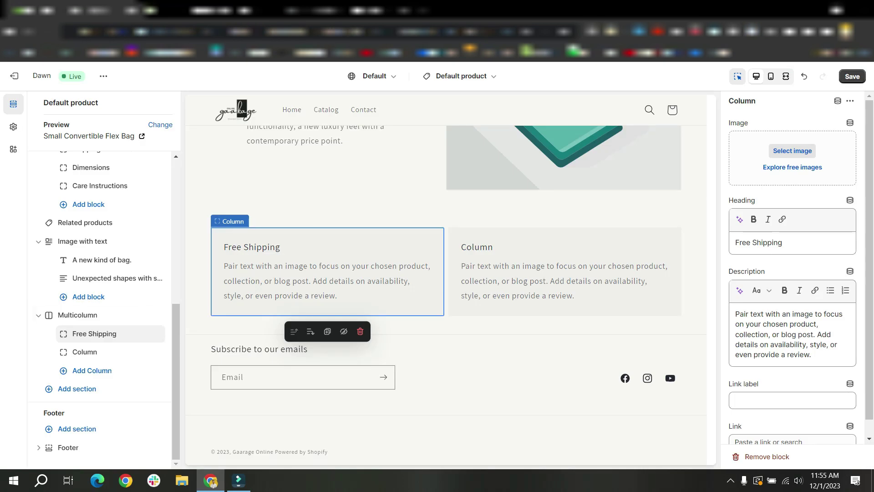
type("We offer free worldwide express shipping on all orders. You'll receive your order an estimated 1–4 days after shipment.")
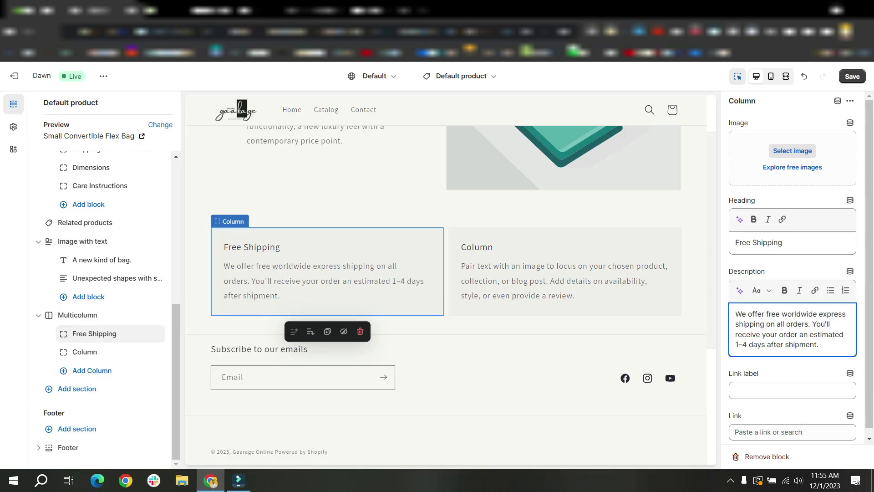
Title the second column Hassle-Free Exchanges, use the demo page's text starting "Exchanges are free." as its description, and save the changes.
left_click(94, 352)
type("Hassle-Free Exchanges")
left_click(791, 334)
key("ctrl+a")
type("Exchanges are free. Try from the comfort of your home. We will collect from your home, work or an alternative address.")
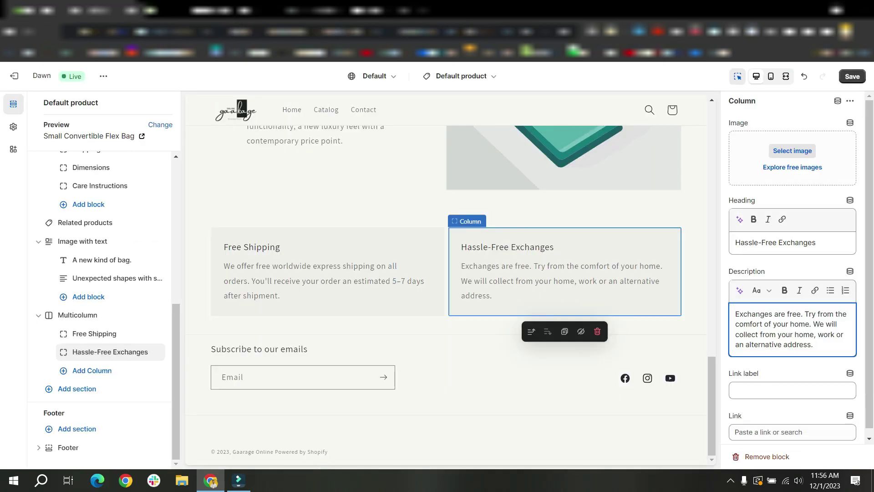
left_click(852, 76)
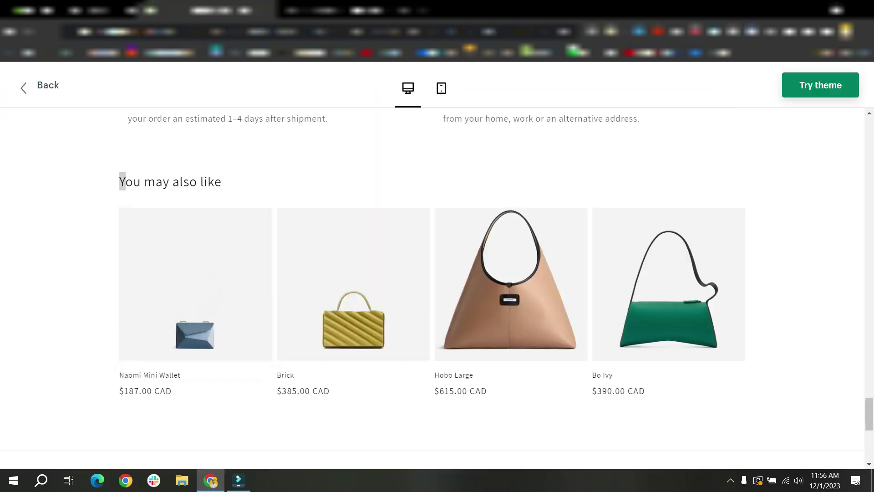
Add a Featured collection section below Multicolumn and set its heading to "You may also like!", based on the demo page's heading.
left_click_drag(119, 181, 221, 182)
key("ctrl+c")
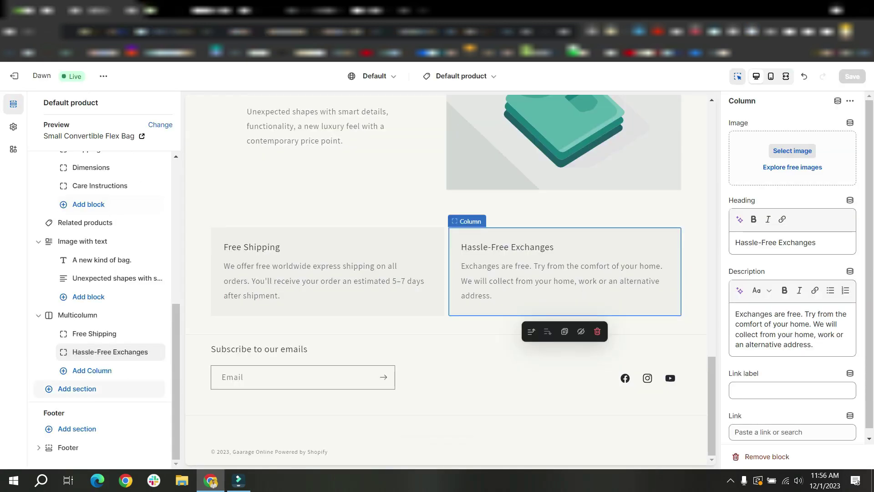
left_click(77, 388)
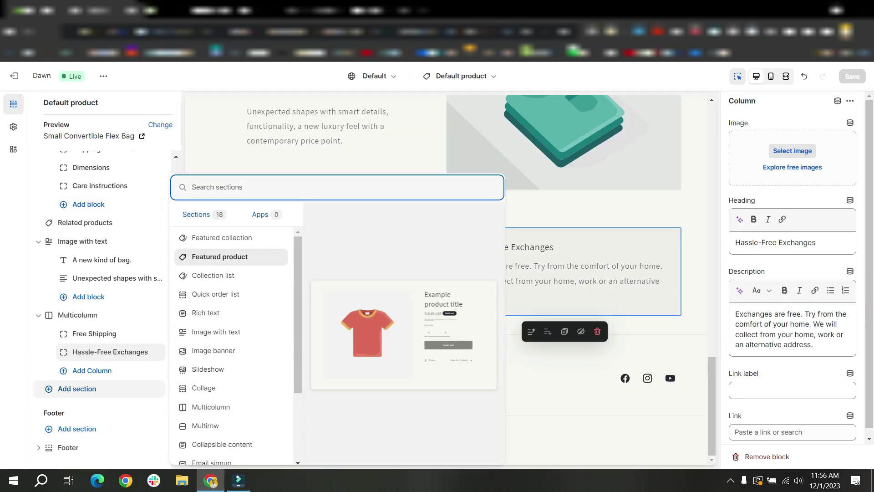
key("Escape")
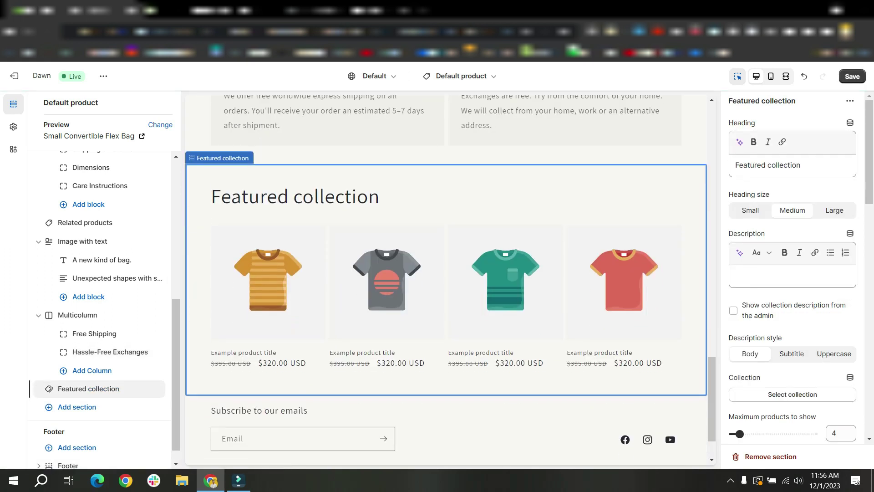
triple_click(767, 164)
key("ctrl+v")
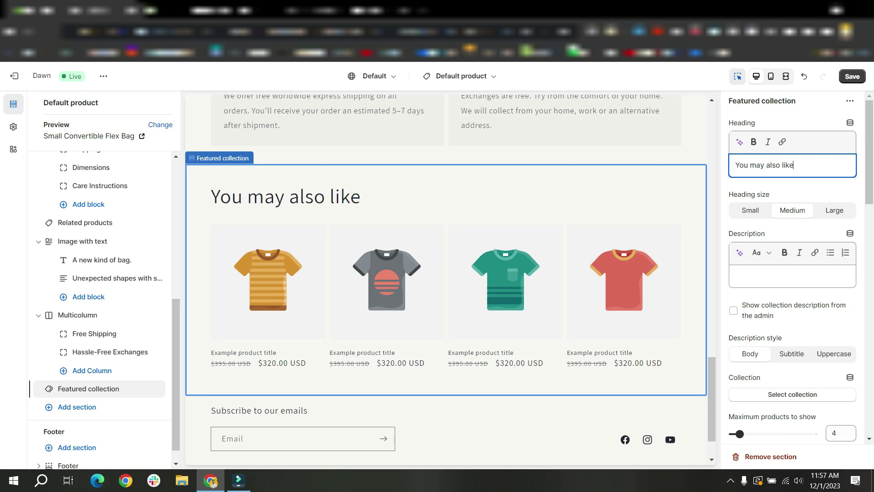
type("!")
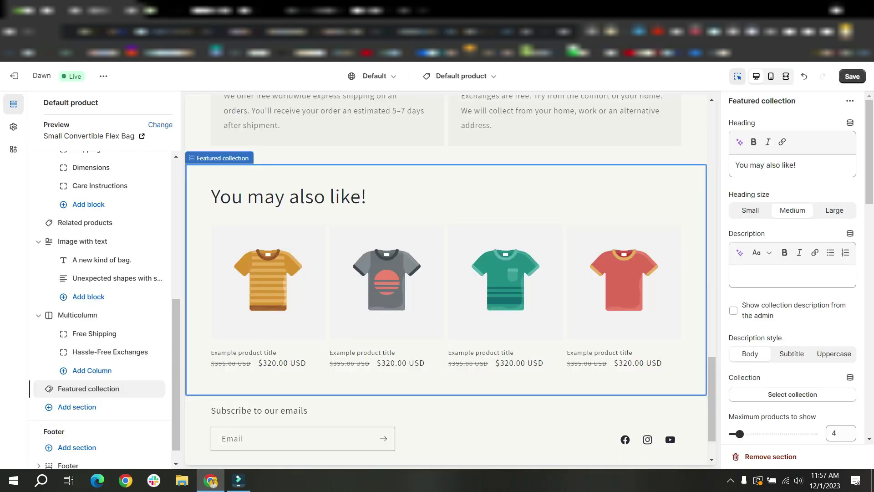
Add a second Multicolumn section to the default product page, directly below the Featured collection section.
left_click(77, 406)
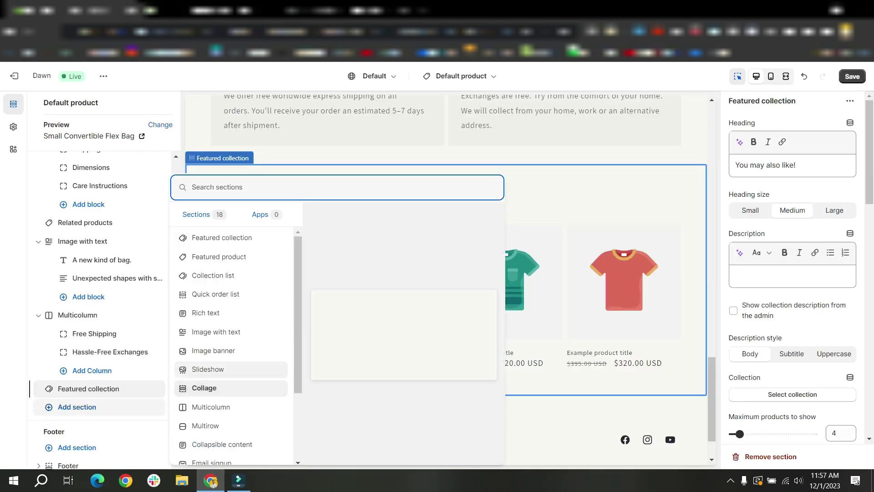
scroll(231, 318, "down", 2)
left_click(211, 306)
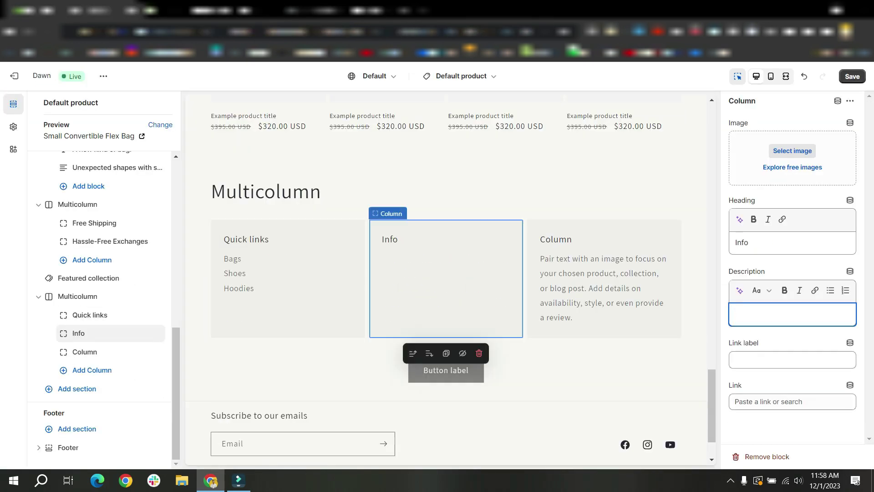
Fill the Info column's description with About Us, Contact Us, Privacy Policy and Shipping Policy, each on its own line.
type("About Us")
key("Return")
type("Contact Us")
key("Return")
type("Privacy Policy")
key("Return")
type("Shipping Policy")
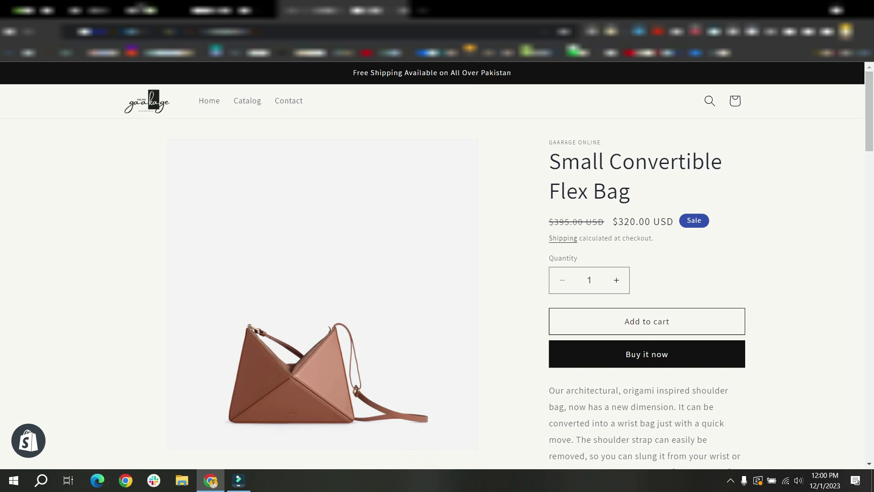
Review the storefront page of the Small Convertible Flex Bag, from the collapsible rows down to the added sections.
scroll(437, 264, "down", 1)
scroll(437, 264, "down", 8)
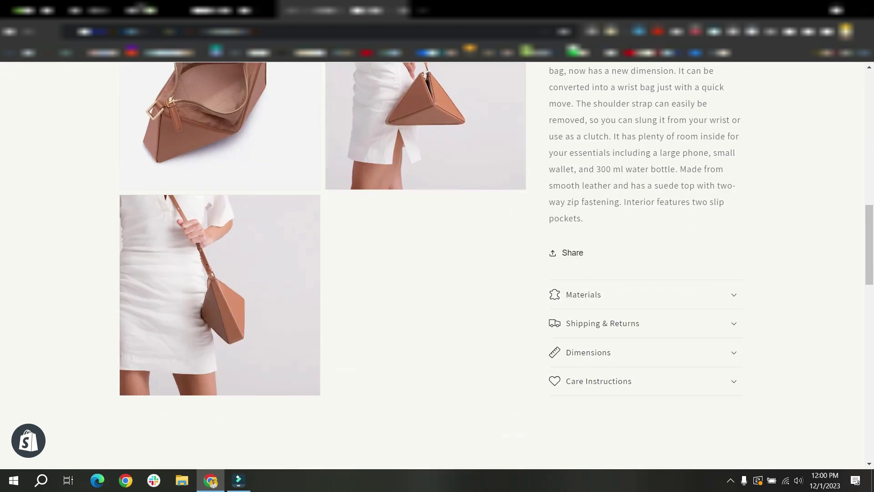
scroll(437, 264, "down", 4)
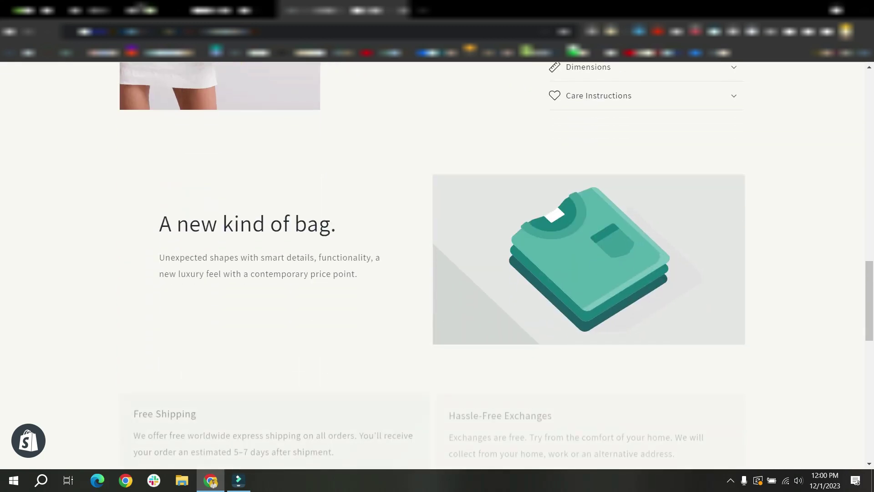
scroll(437, 264, "down", 5)
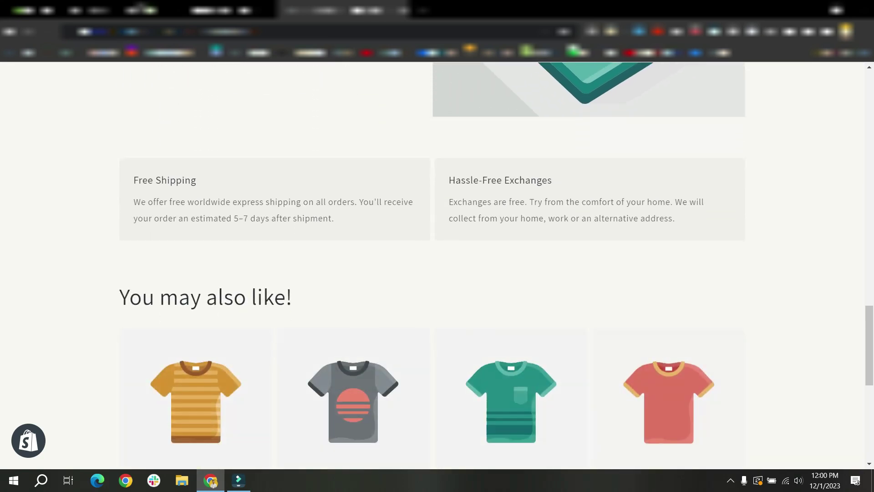
scroll(437, 264, "down", 3)
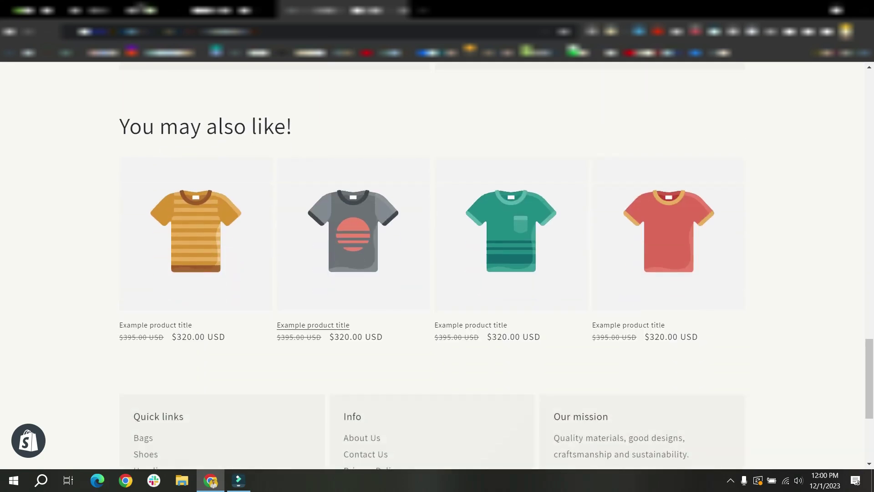
scroll(353, 218, "down", 2)
scroll(313, 225, "down", 2)
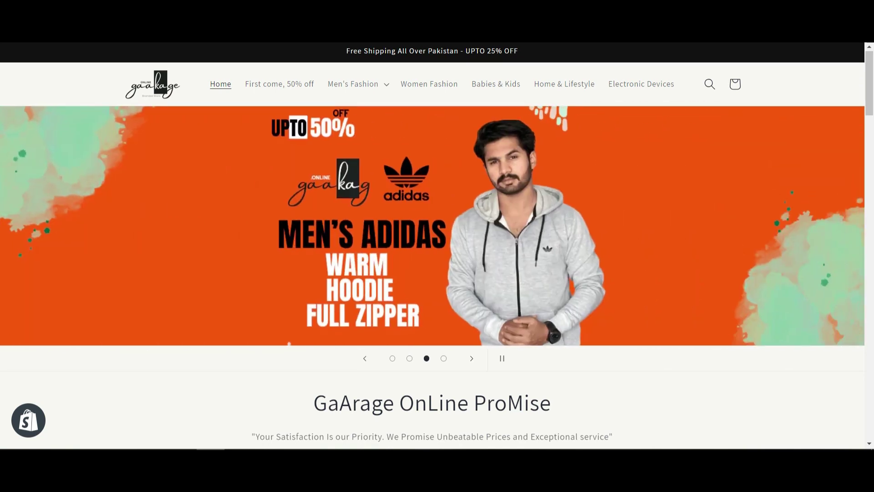
Examine the store's home page, including the promise text, the product grid and the "Back in stock!" collage.
scroll(432, 268, "down", 5)
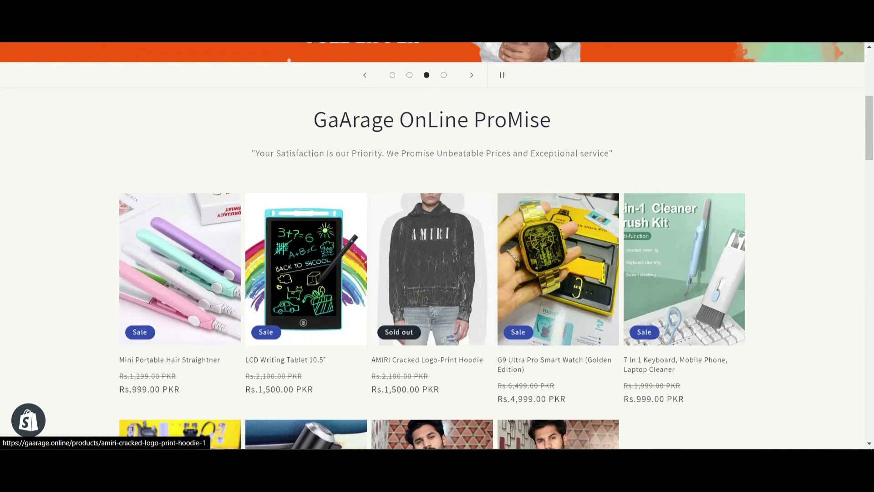
left_click_drag(313, 119, 613, 154)
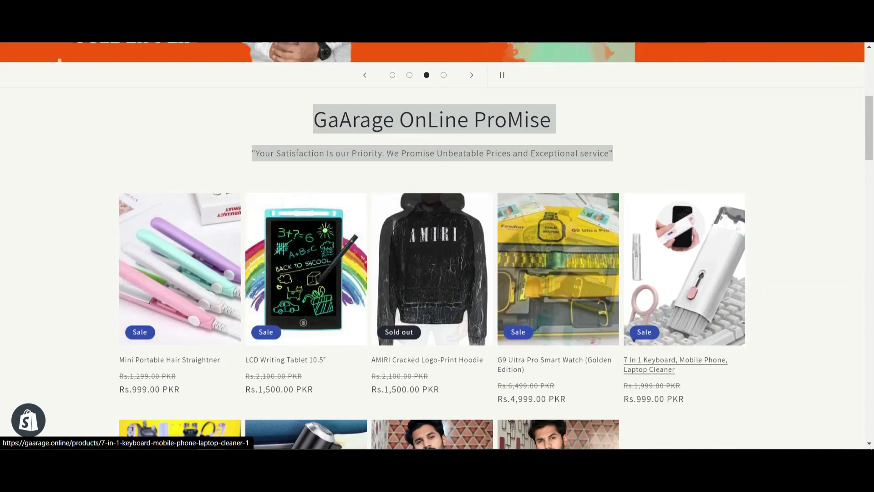
scroll(437, 245, "down", 5)
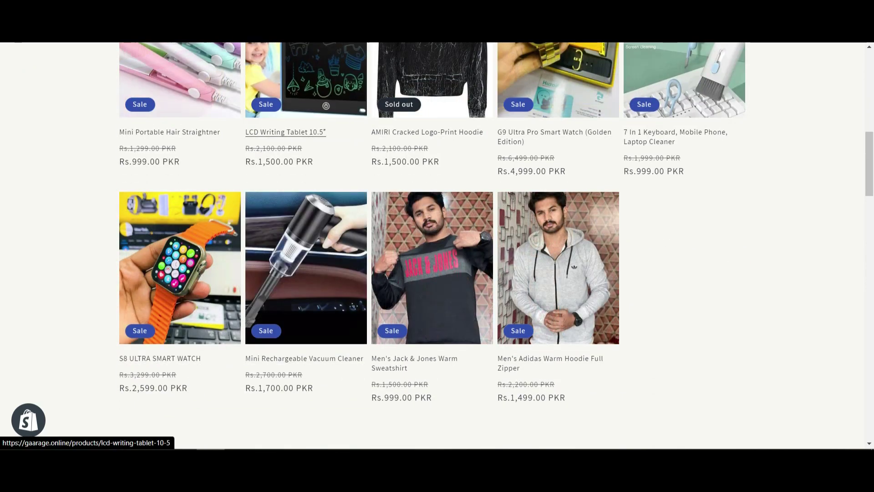
scroll(437, 245, "down", 6)
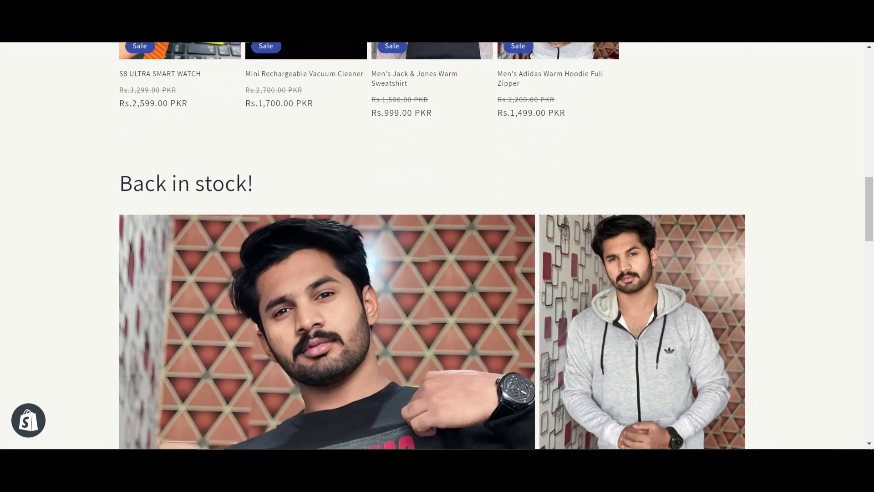
left_click_drag(119, 183, 254, 183)
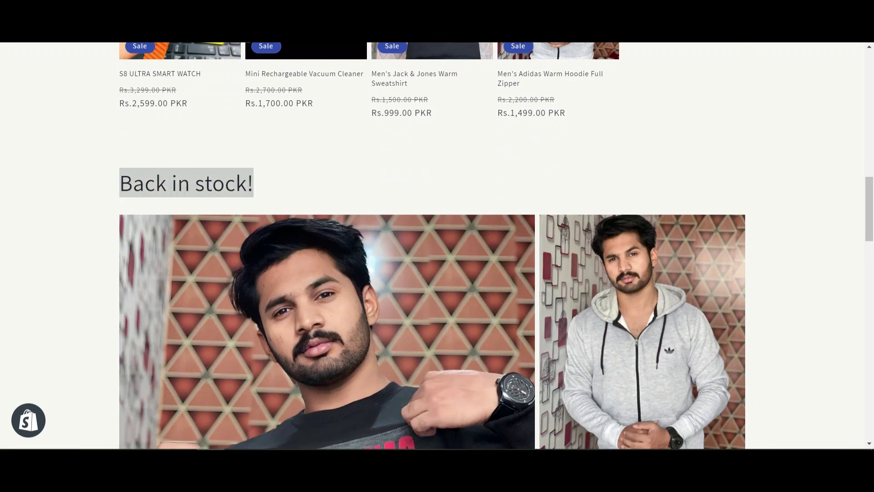